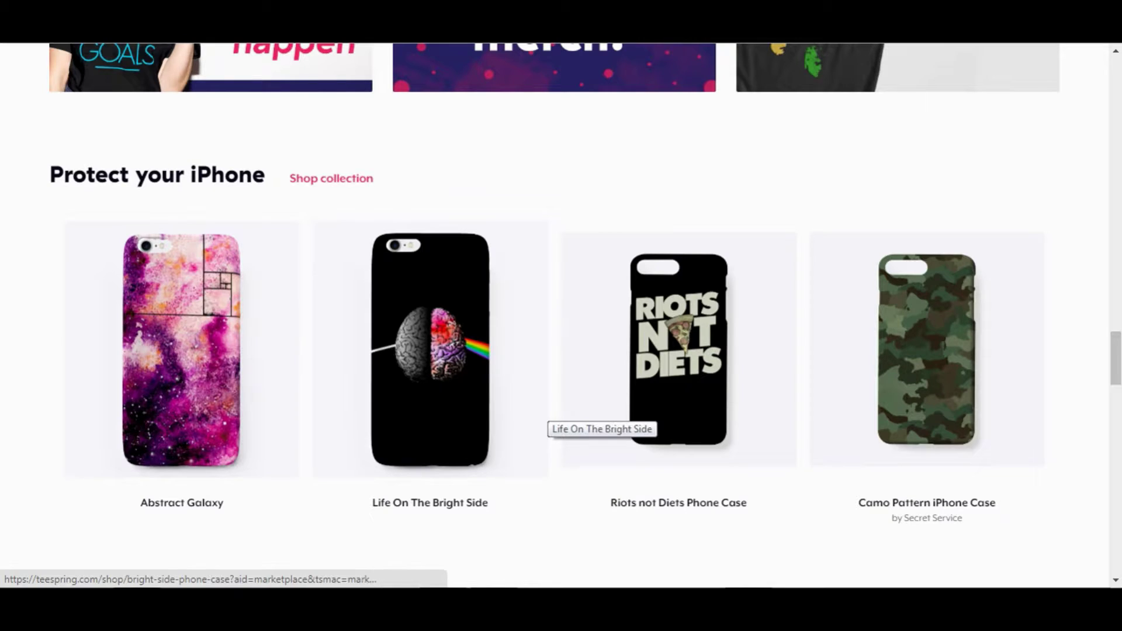
# Browse the homepage's product collections, including the iPhone cases and leggings
pyautogui.scroll(-3, 561, 316)
pyautogui.scroll(2, 561, 315)
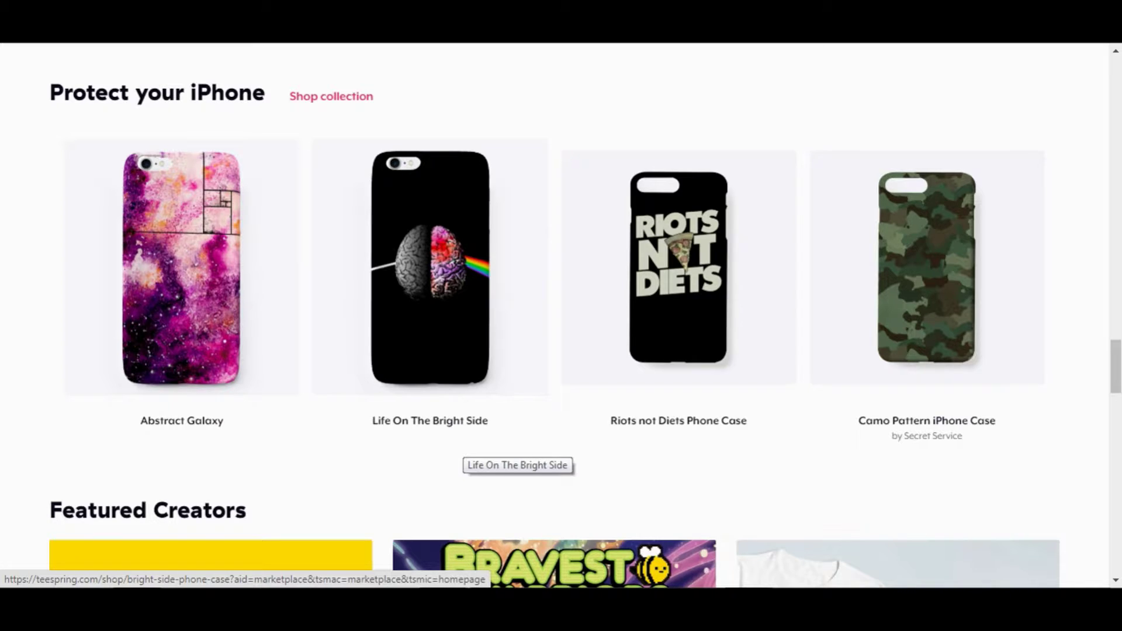
pyautogui.scroll(-10, 561, 316)
pyautogui.scroll(-2, 561, 316)
pyautogui.scroll(1, 561, 316)
pyautogui.scroll(1, 561, 325)
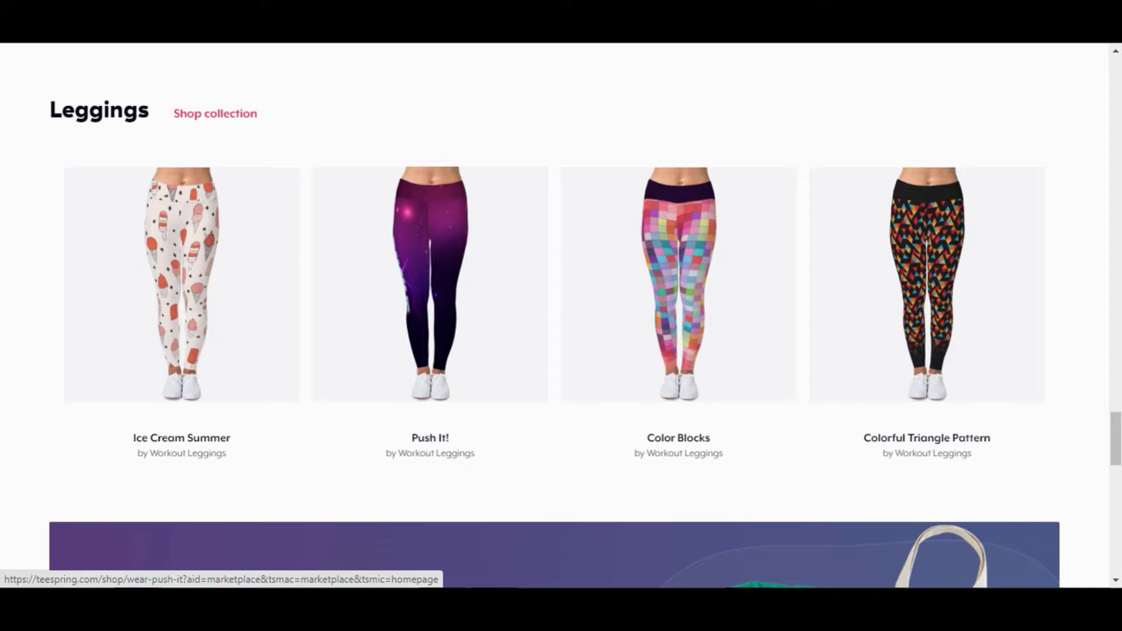
pyautogui.scroll(-2, 561, 316)
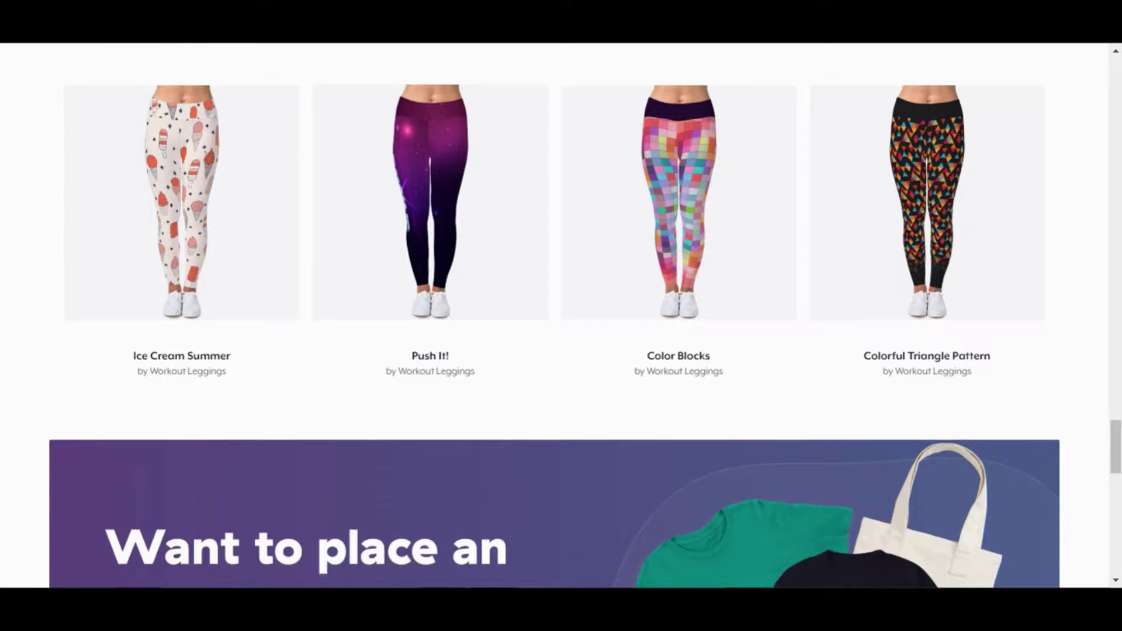
pyautogui.scroll(2, 561, 315)
pyautogui.scroll(-5, 888, 520)
pyautogui.scroll(-10, 954, 469)
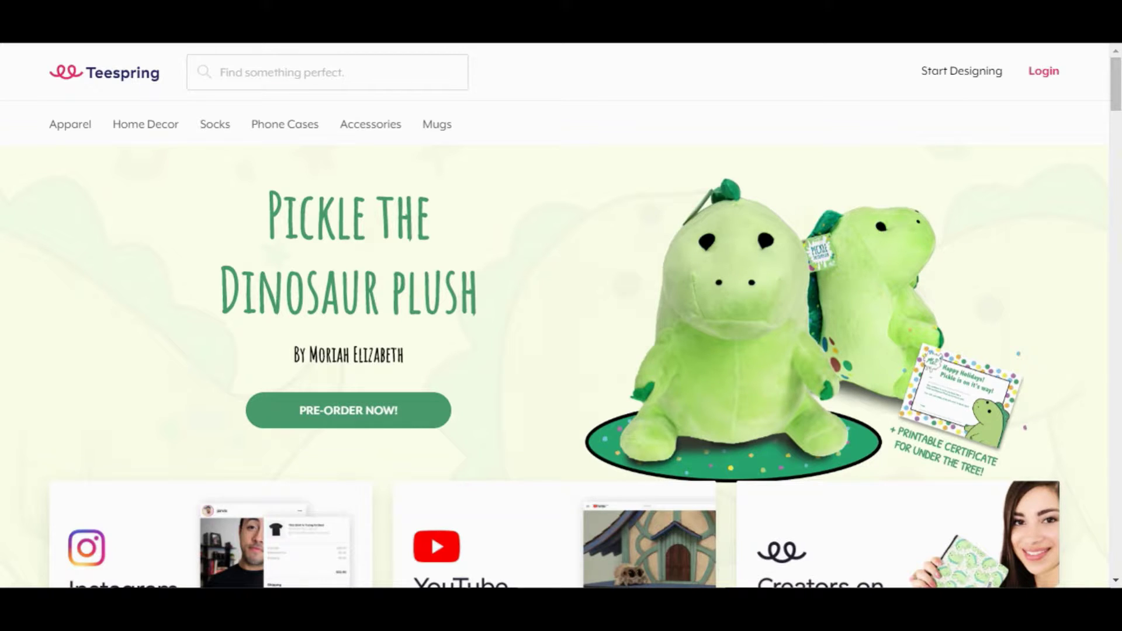
# Examine the subcategories offered under Apparel, Home Decor, Phone Cases and Mugs
pyautogui.moveTo(70, 124)
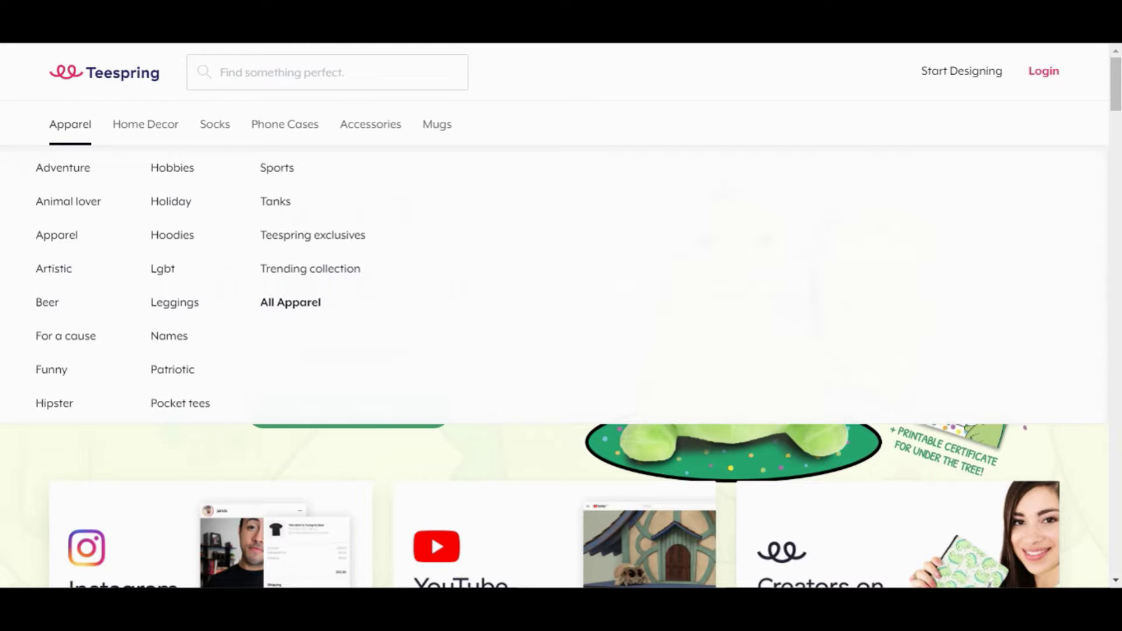
pyautogui.moveTo(146, 124)
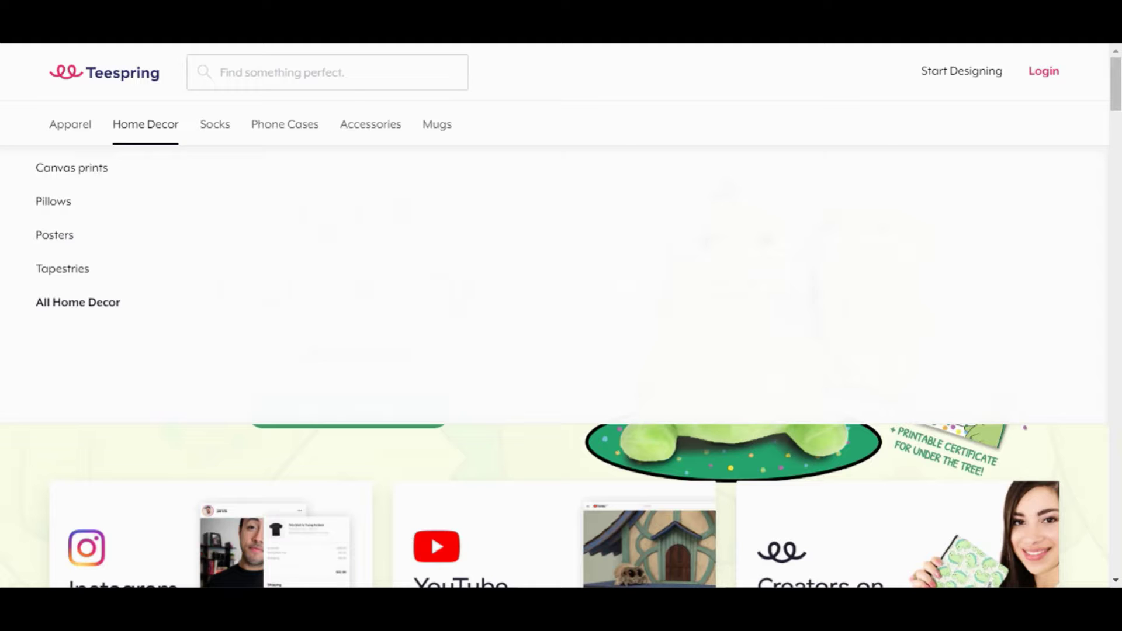
pyautogui.moveTo(285, 123)
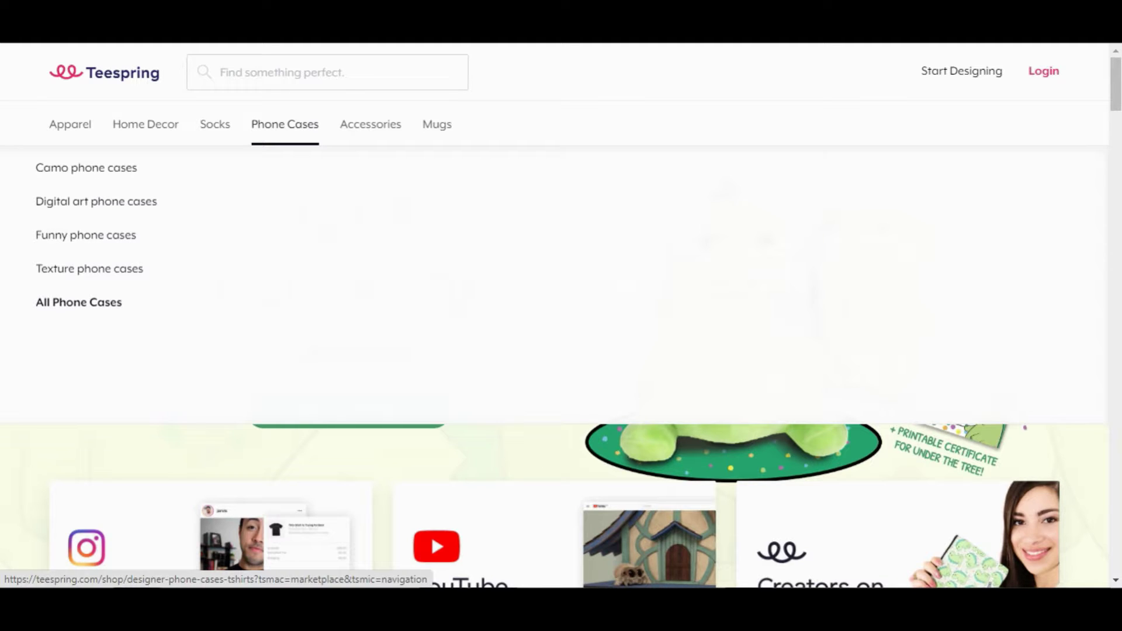
pyautogui.moveTo(438, 124)
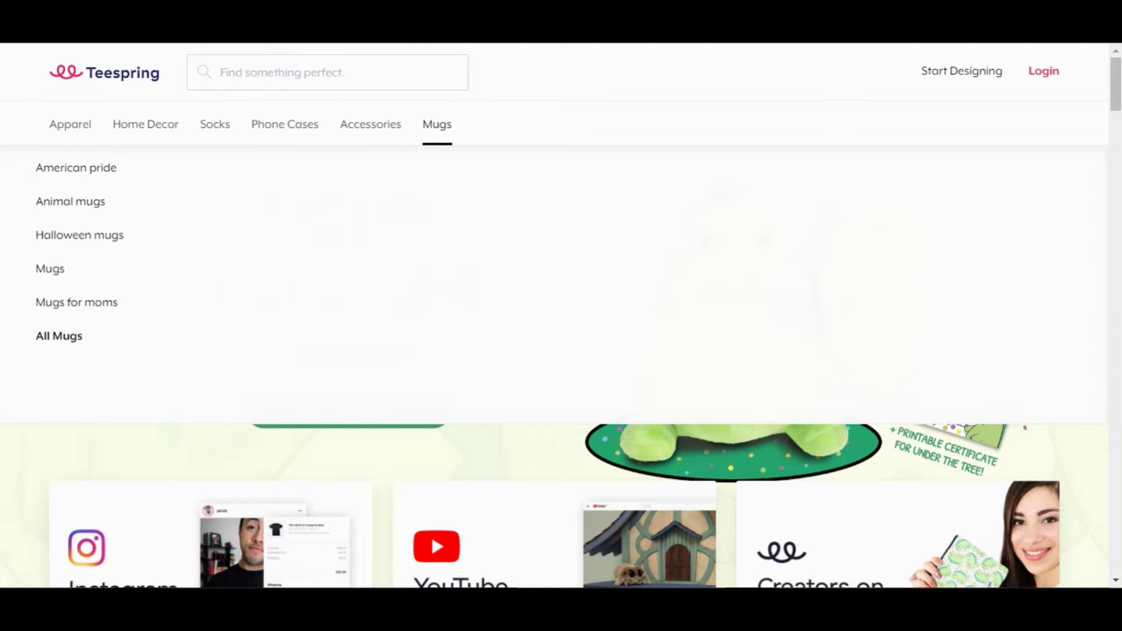
pyautogui.scroll(-3, 430, 534)
pyautogui.scroll(1, 431, 534)
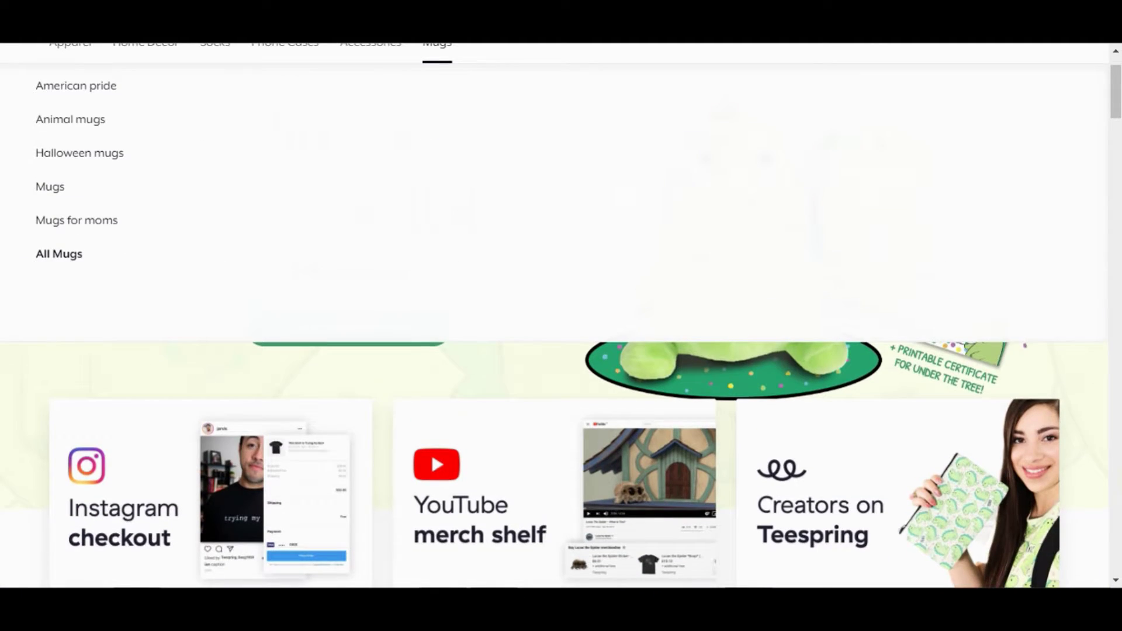
pyautogui.scroll(1, 561, 315)
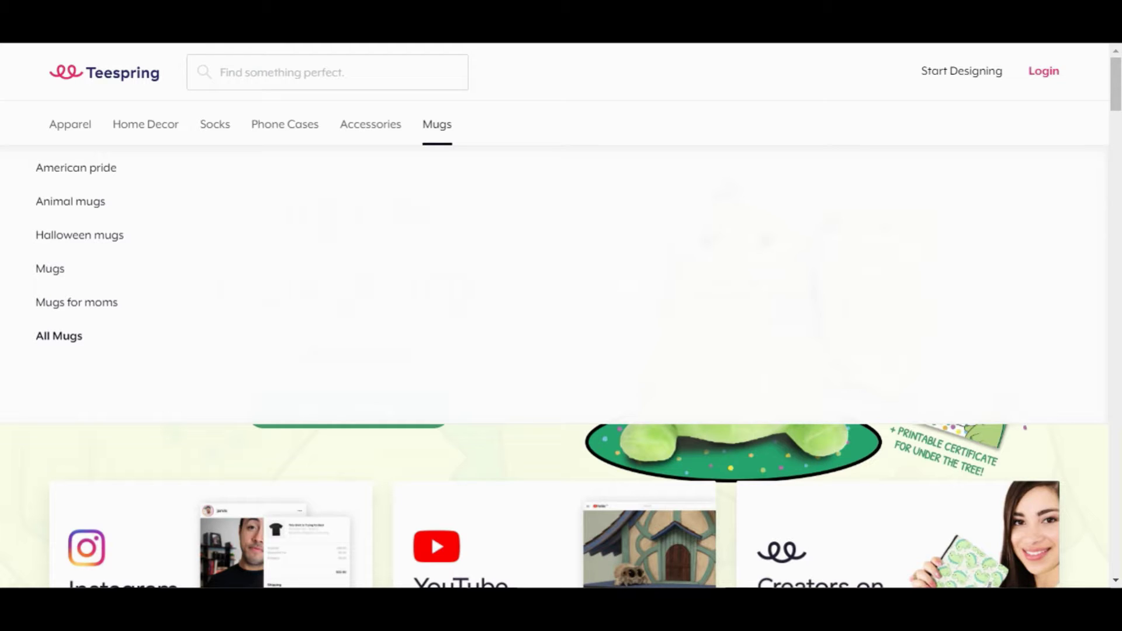
pyautogui.scroll(-2, 430, 534)
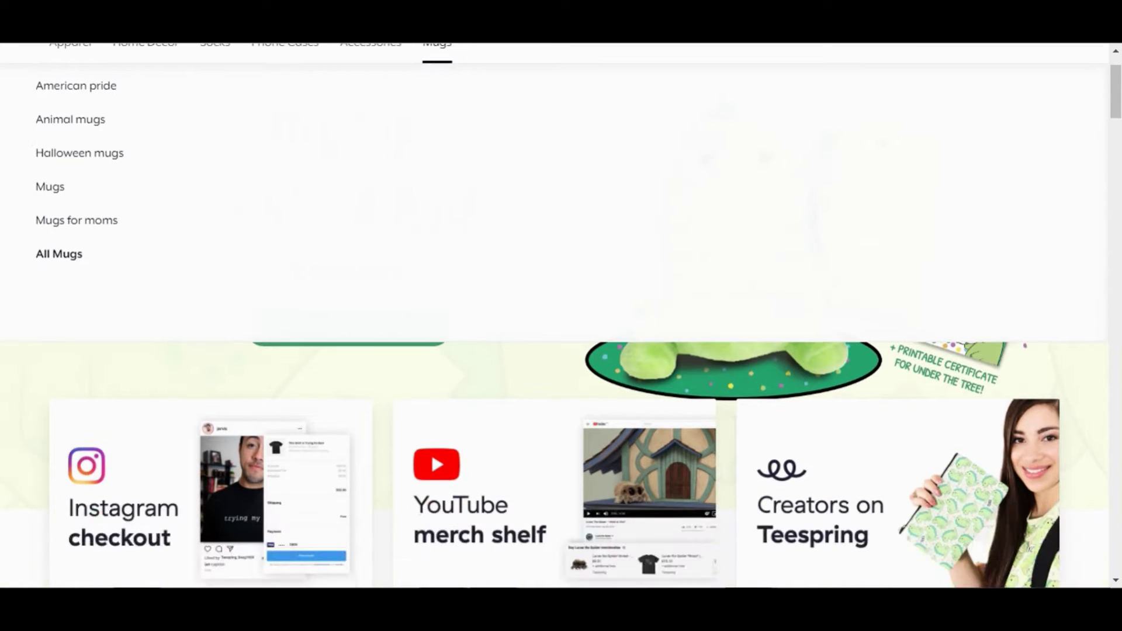
pyautogui.scroll(2, 561, 316)
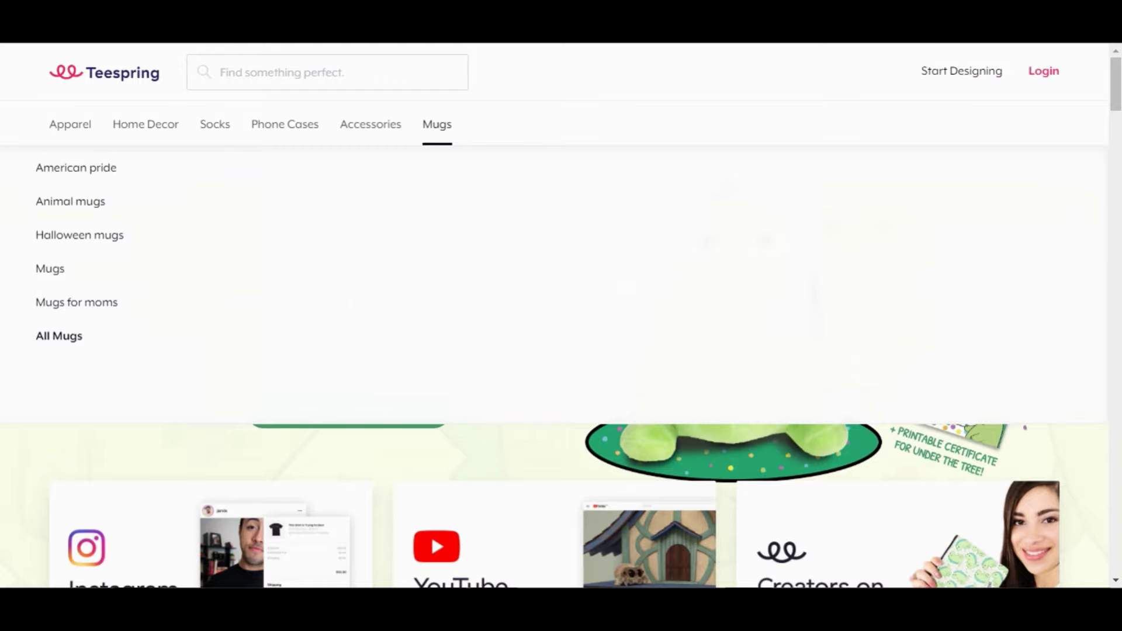
# Start designing a product and go to the sign-up form for a new account
pyautogui.click(961, 71)
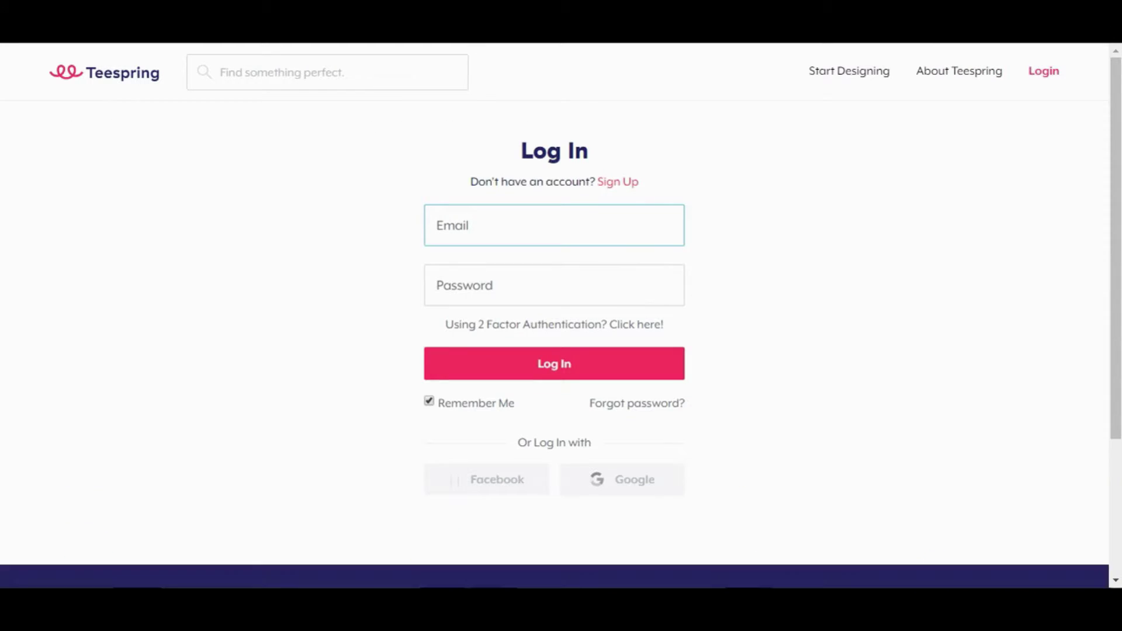
pyautogui.click(620, 183)
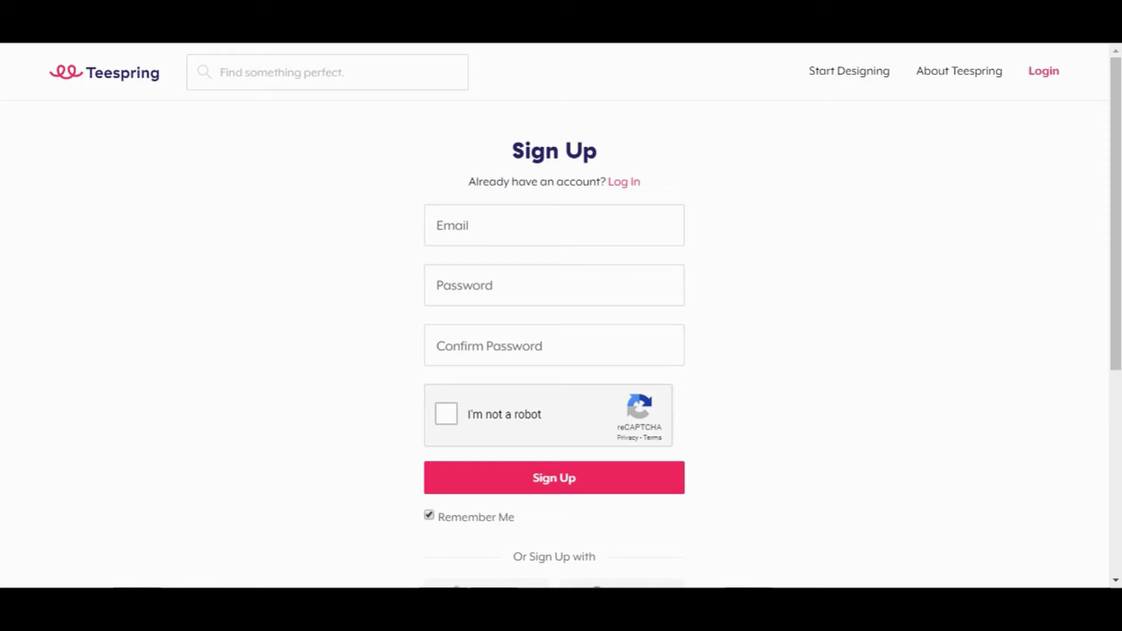
pyautogui.scroll(-2, 561, 316)
pyautogui.scroll(2, 561, 315)
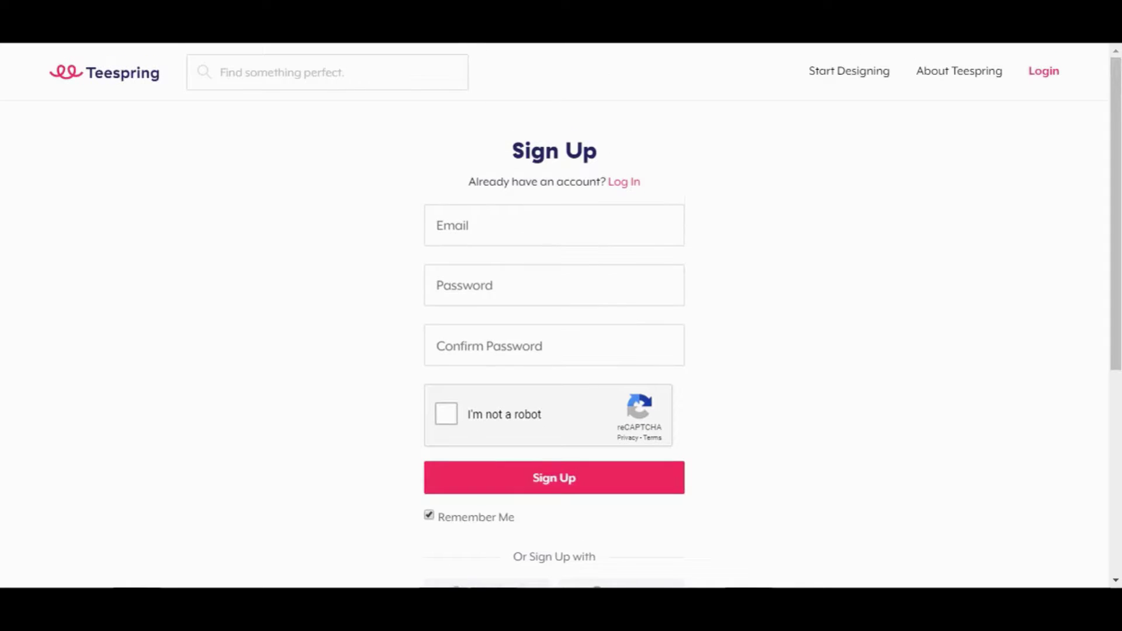
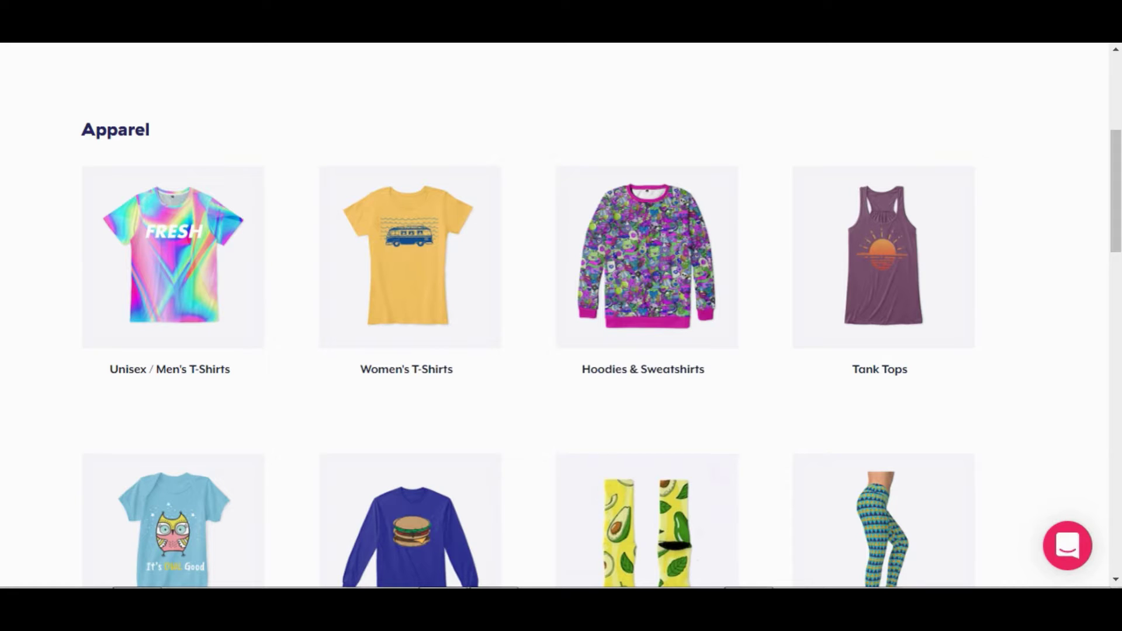
# Choose the Unisex / Men's T-Shirts category and start designing with the Classic Tee
pyautogui.moveTo(173, 293)
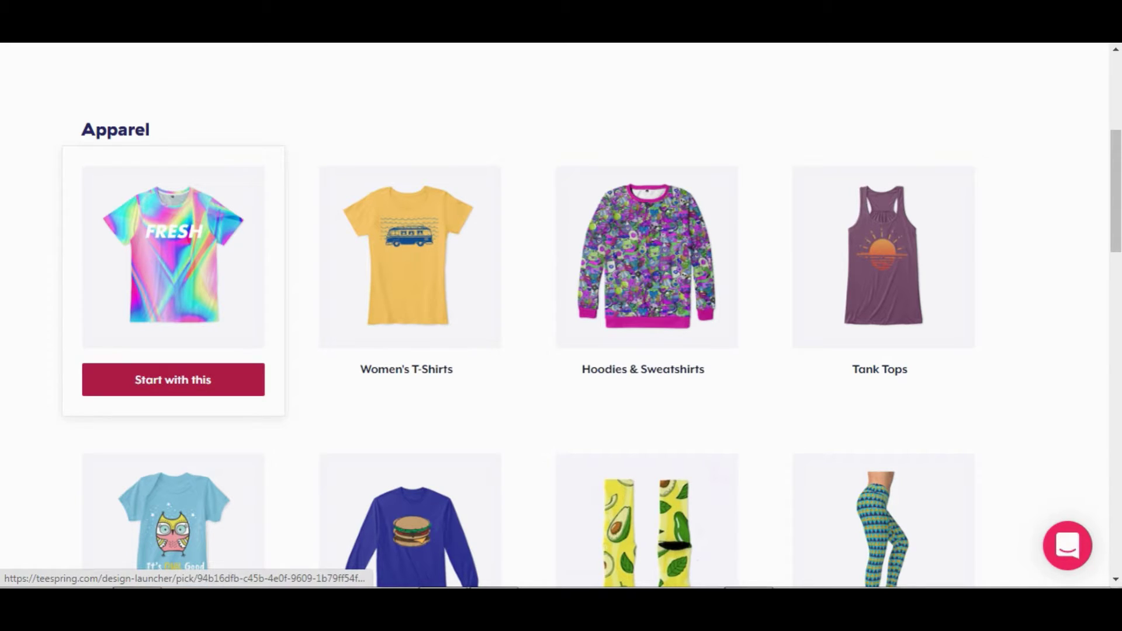
pyautogui.click(173, 379)
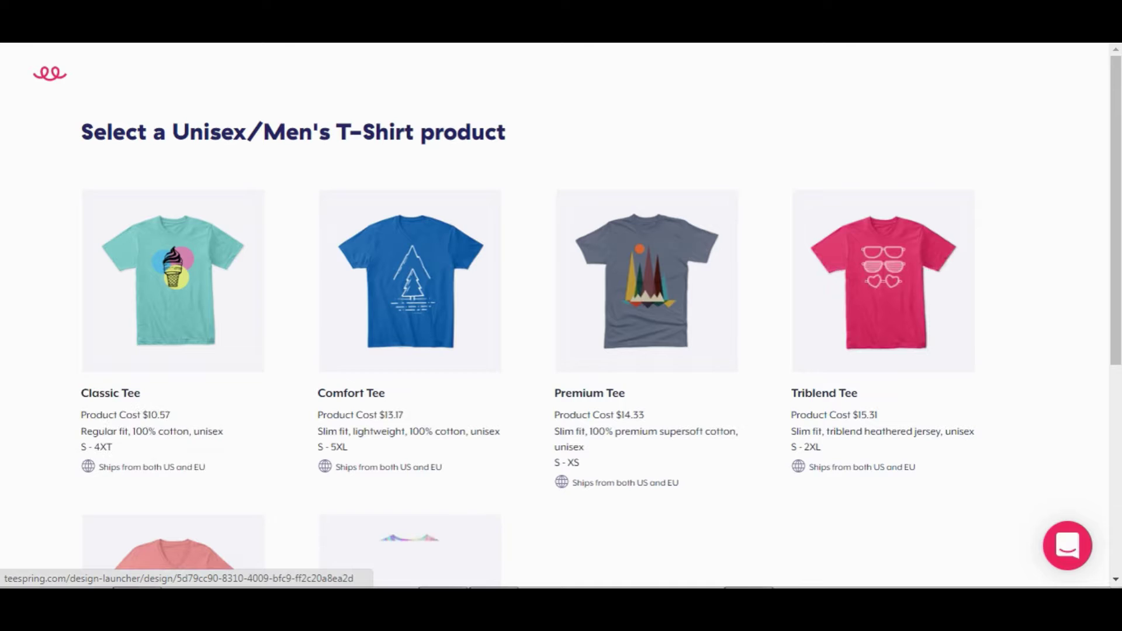
pyautogui.scroll(-1, 173, 379)
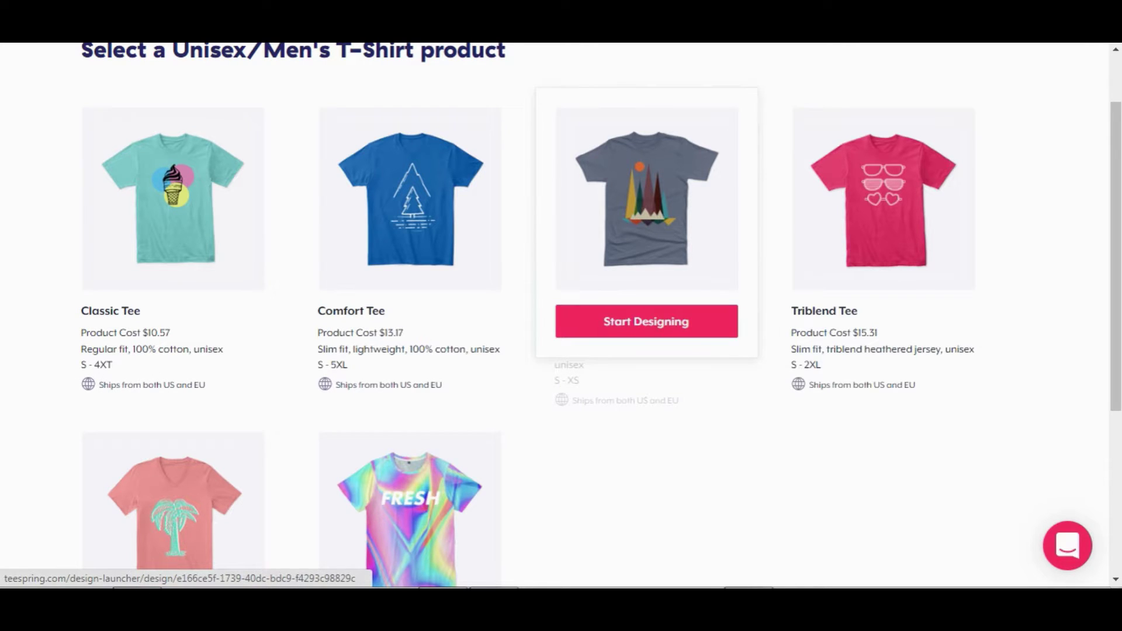
pyautogui.scroll(-2, 409, 409)
pyautogui.scroll(2, 409, 409)
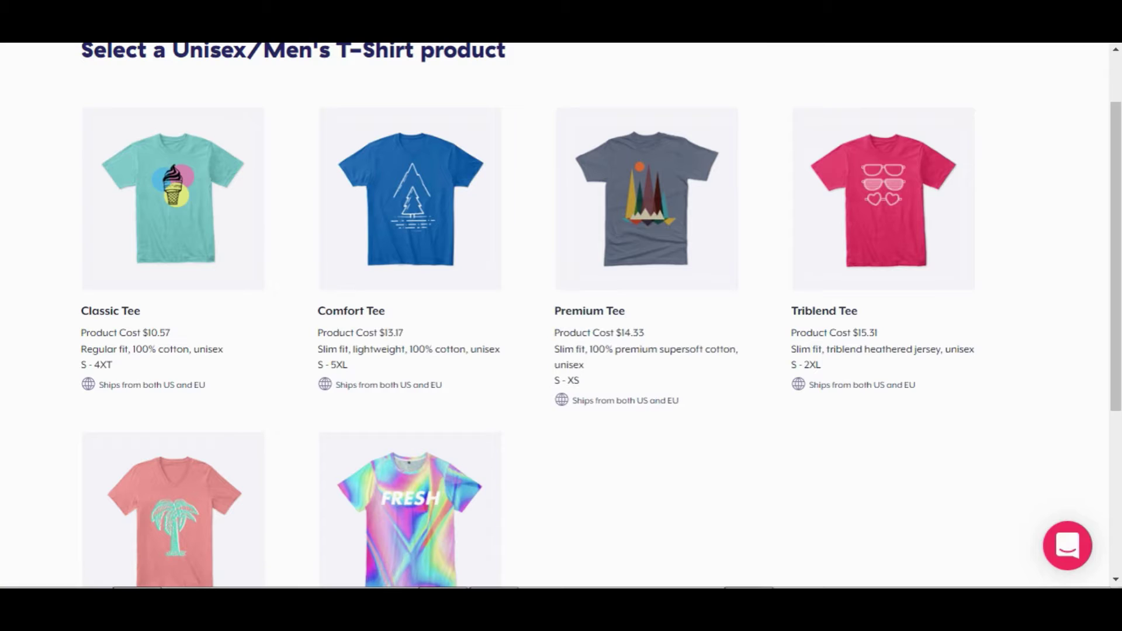
pyautogui.scroll(2, 409, 263)
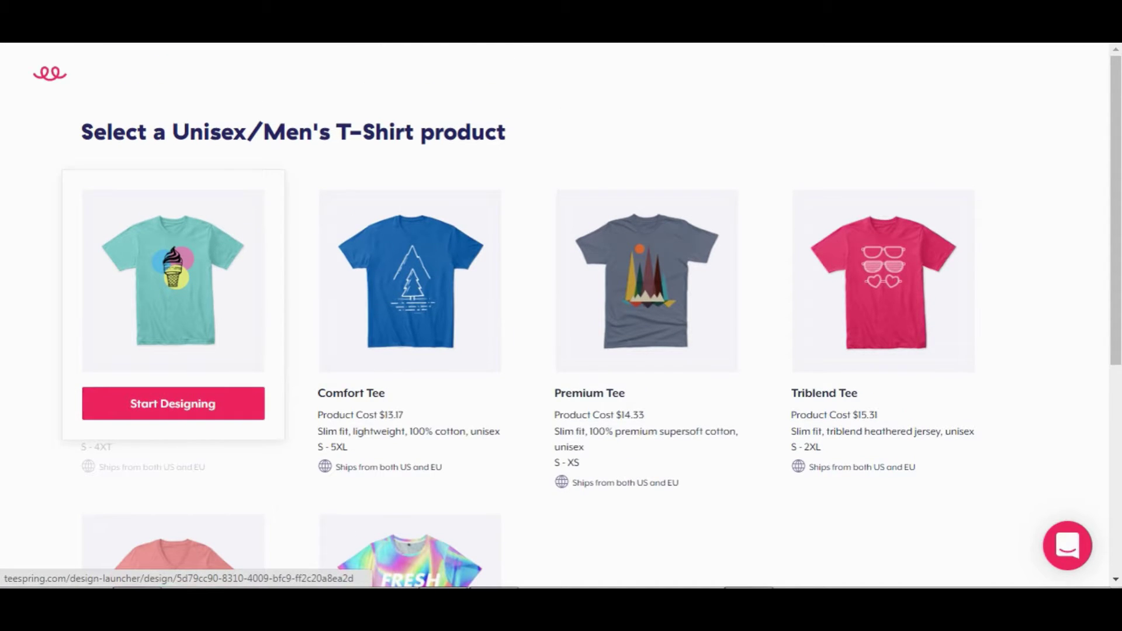
pyautogui.scroll(-2, 173, 321)
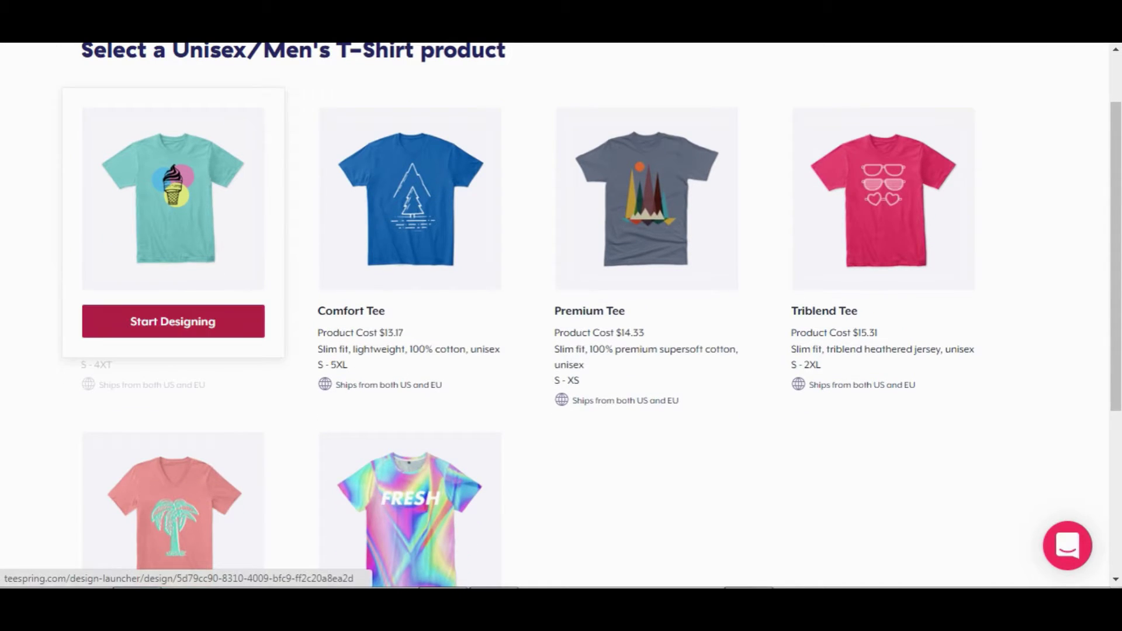
pyautogui.click(171, 312)
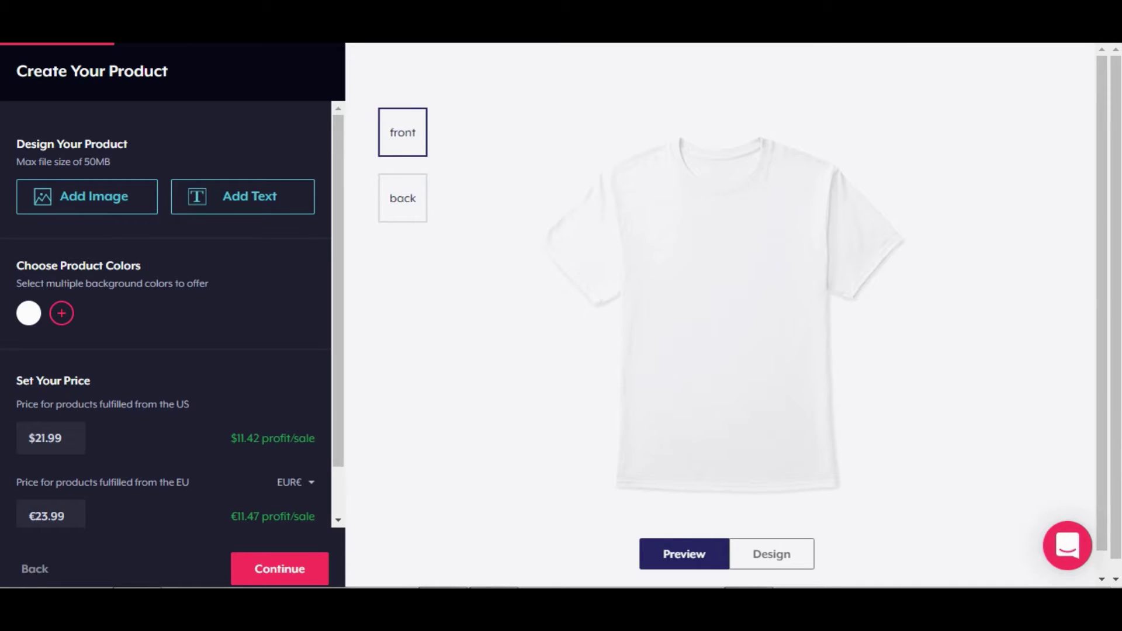
# Add black to the background colors offered for the Classic Tee
pyautogui.click(61, 313)
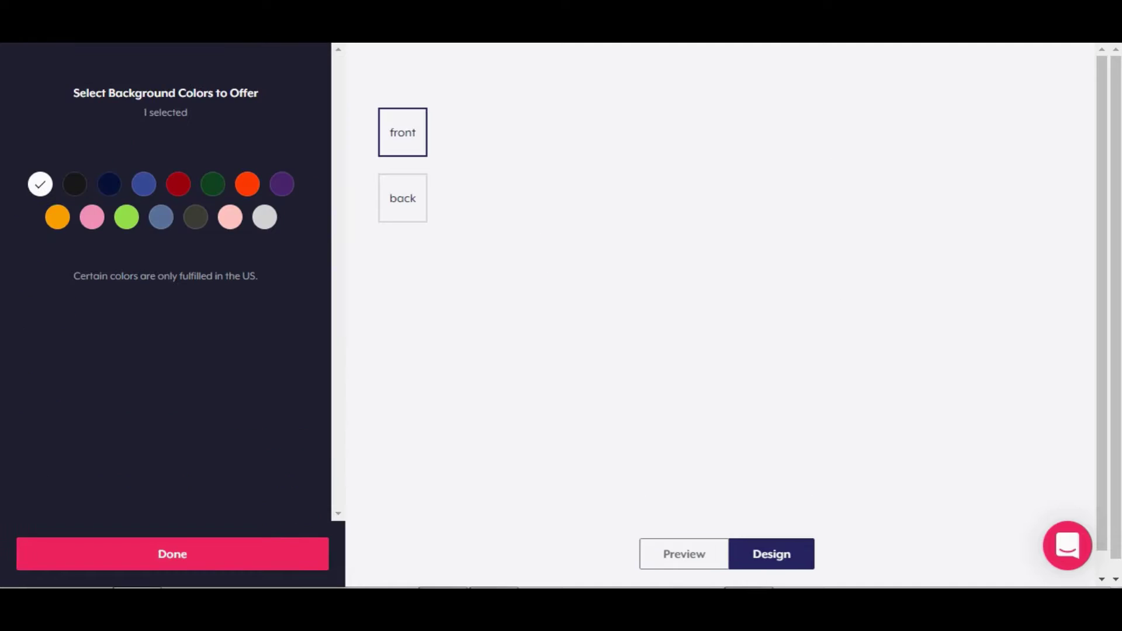
pyautogui.click(74, 184)
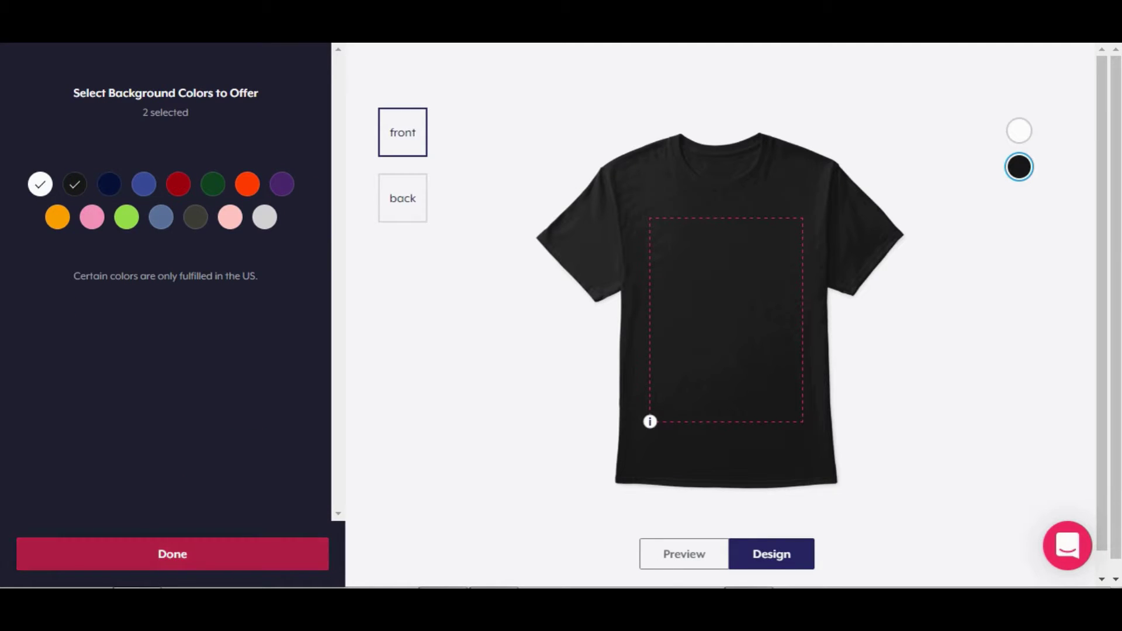
pyautogui.click(249, 554)
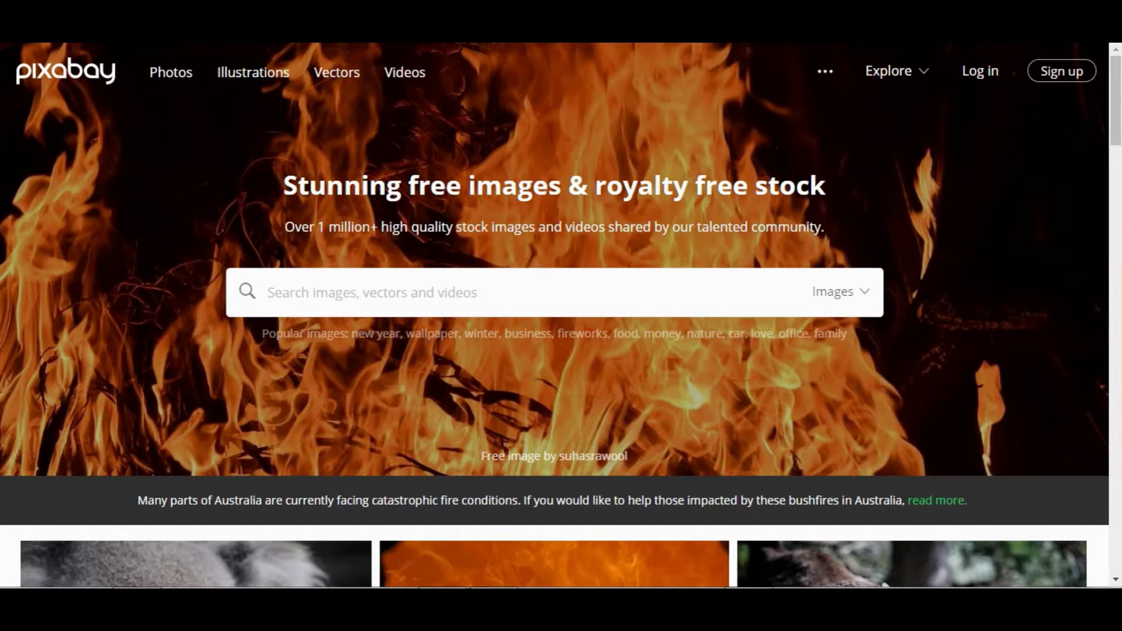
# Search Pixabay for "dogs" and restrict the results to illustrations
pyautogui.click(424, 288)
pyautogui.write('dogs')
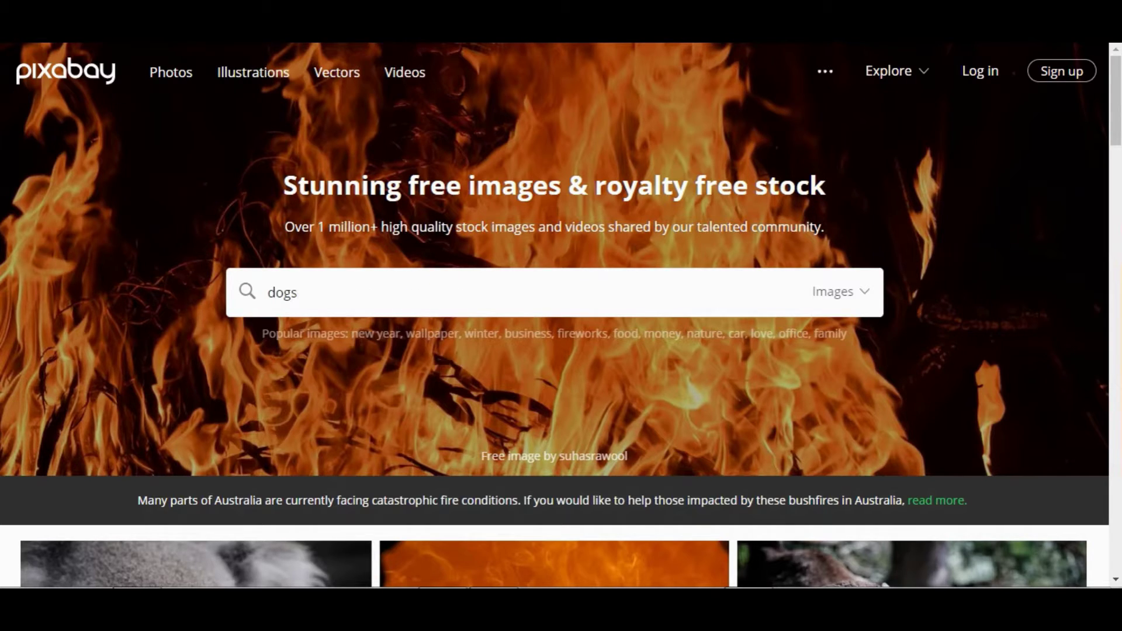
pyautogui.press('Return')
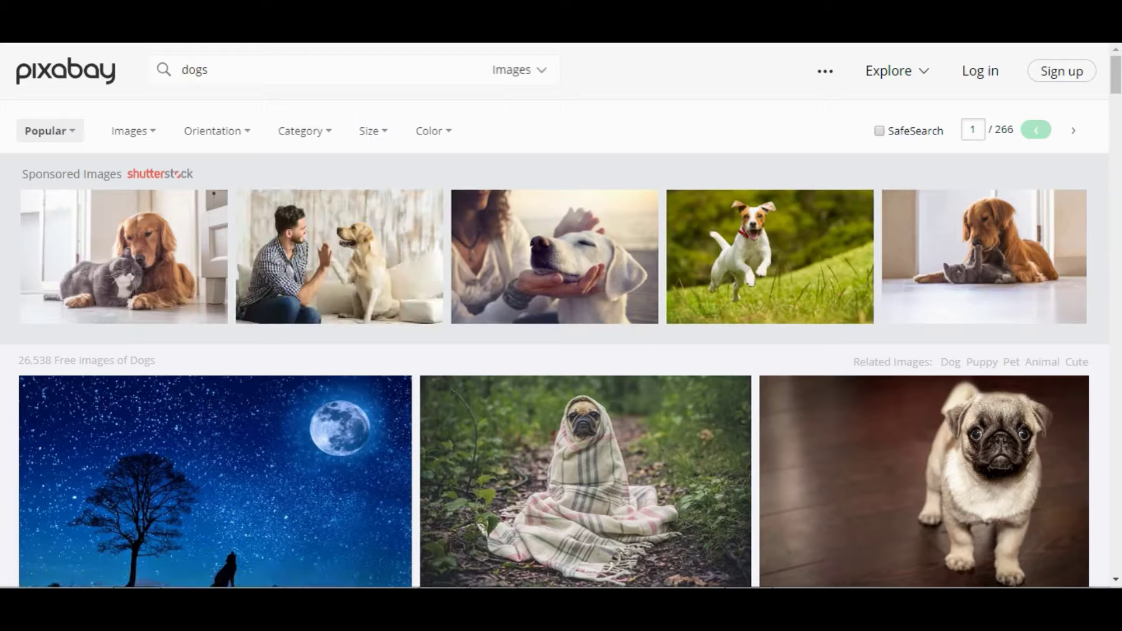
pyautogui.click(530, 69)
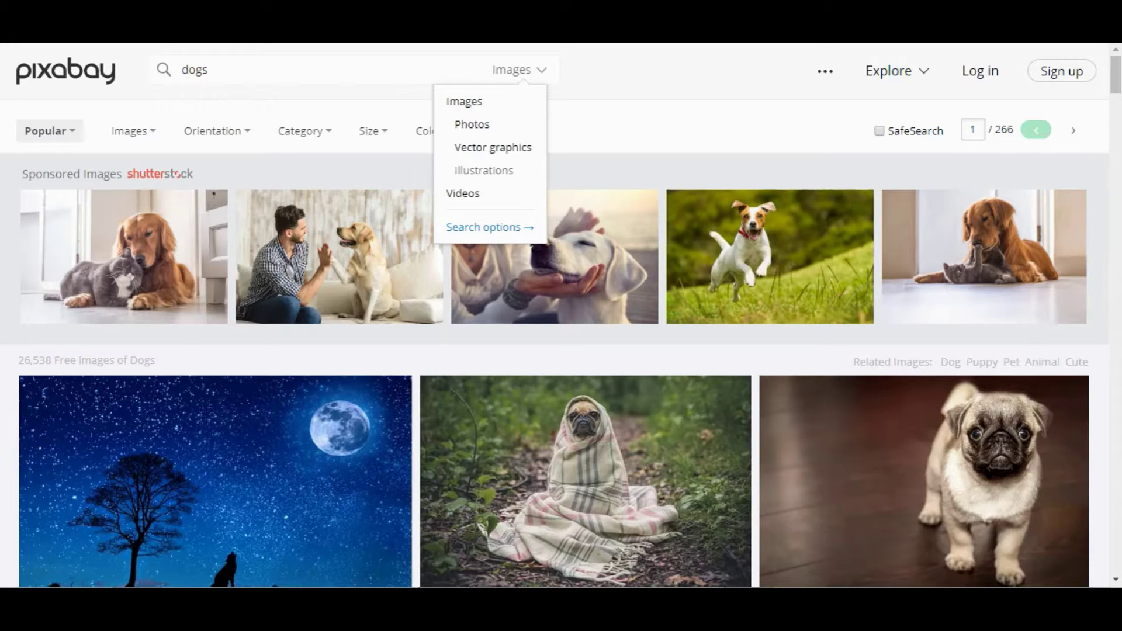
pyautogui.click(498, 171)
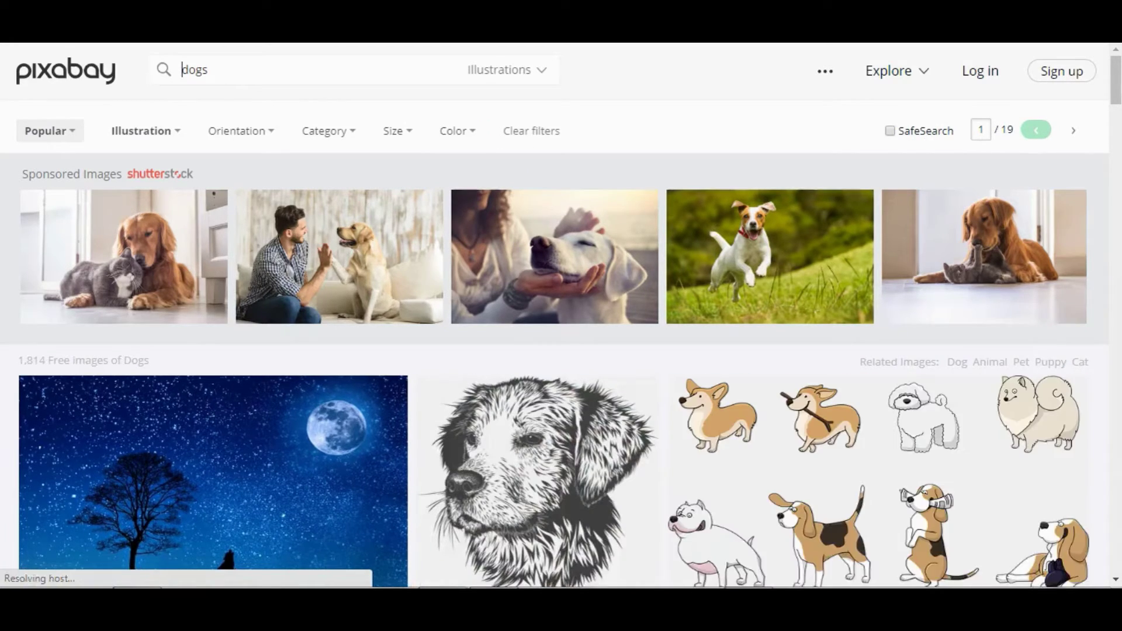
# Browse the dog illustration results for artwork suitable for a T-shirt print
pyautogui.scroll(-5, 555, 351)
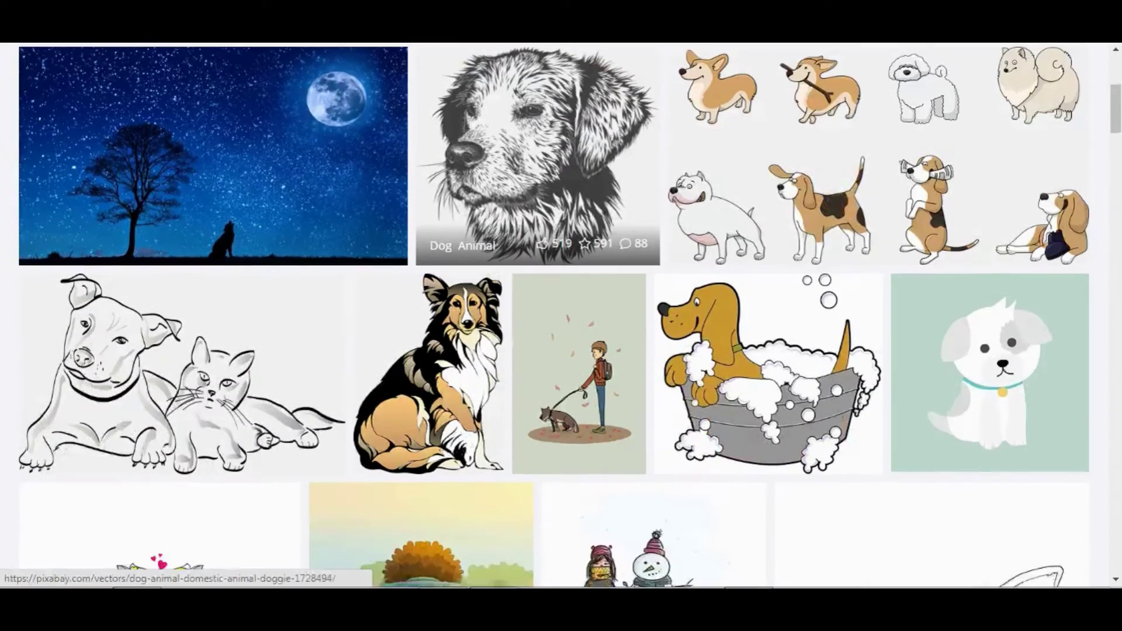
pyautogui.scroll(3, 555, 351)
pyautogui.scroll(-3, 455, 351)
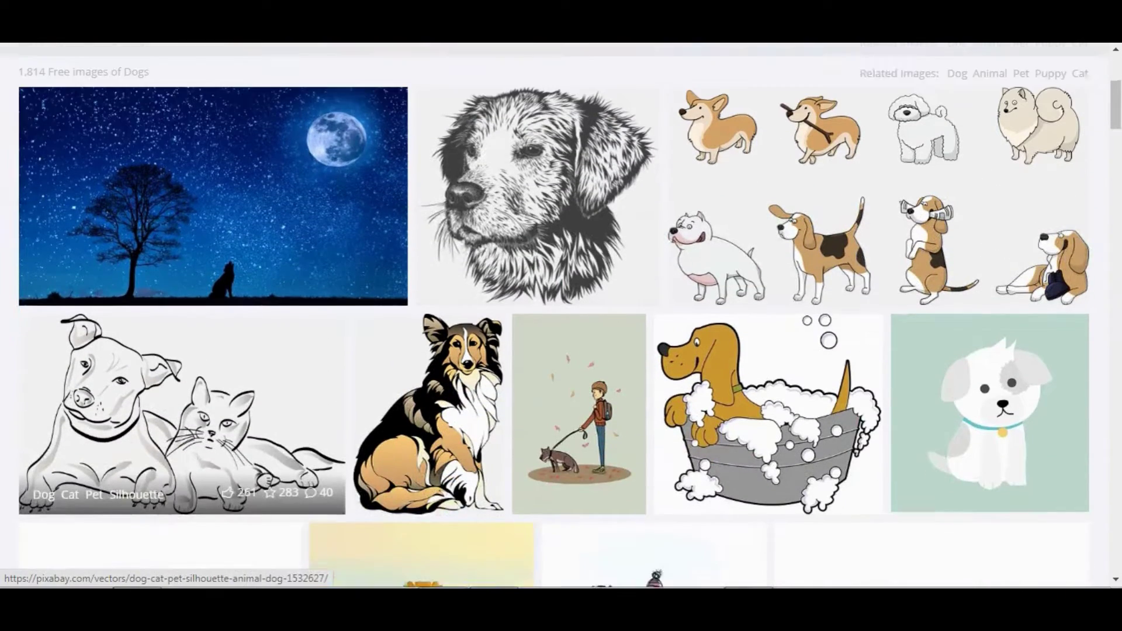
pyautogui.scroll(-3, 427, 374)
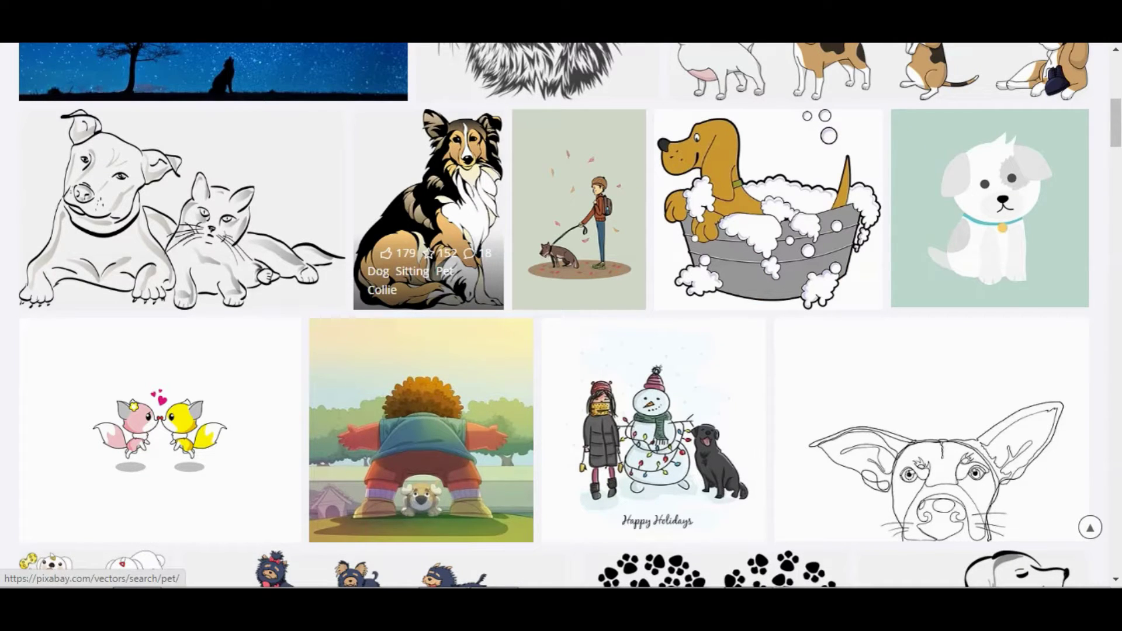
pyautogui.scroll(-2, 304, 409)
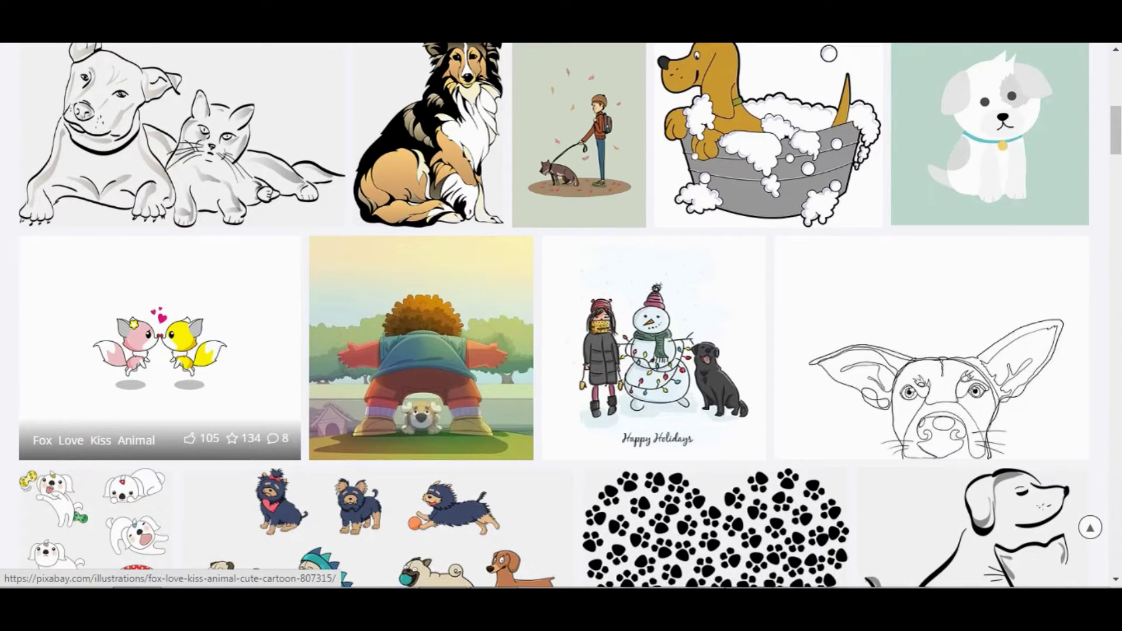
pyautogui.scroll(4, 426, 339)
pyautogui.scroll(-2, 427, 339)
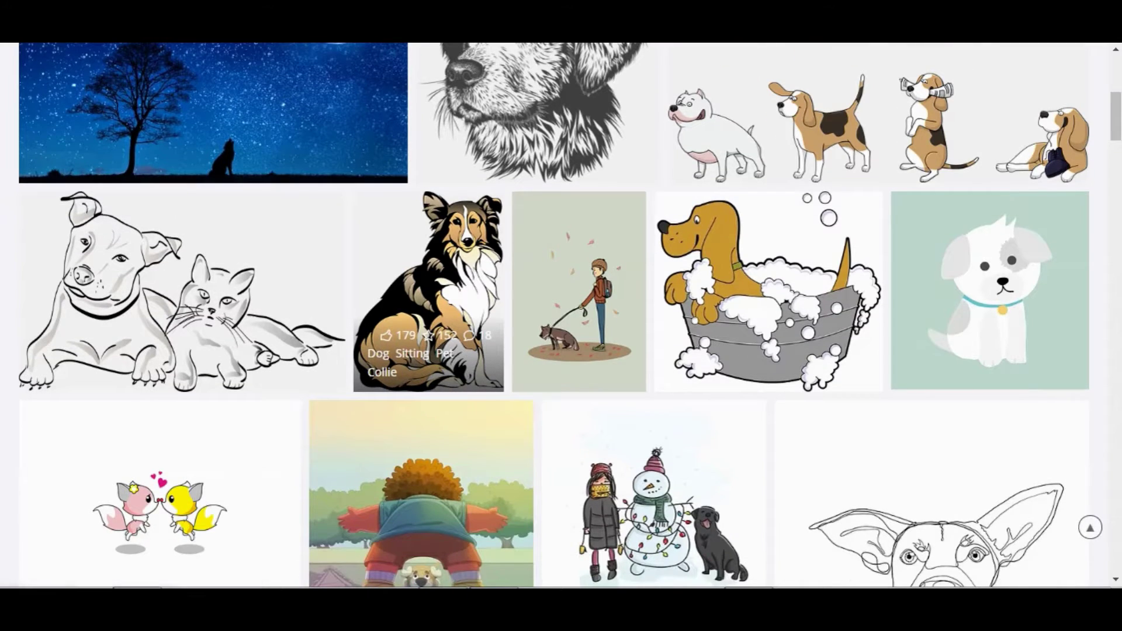
pyautogui.scroll(-4, 426, 339)
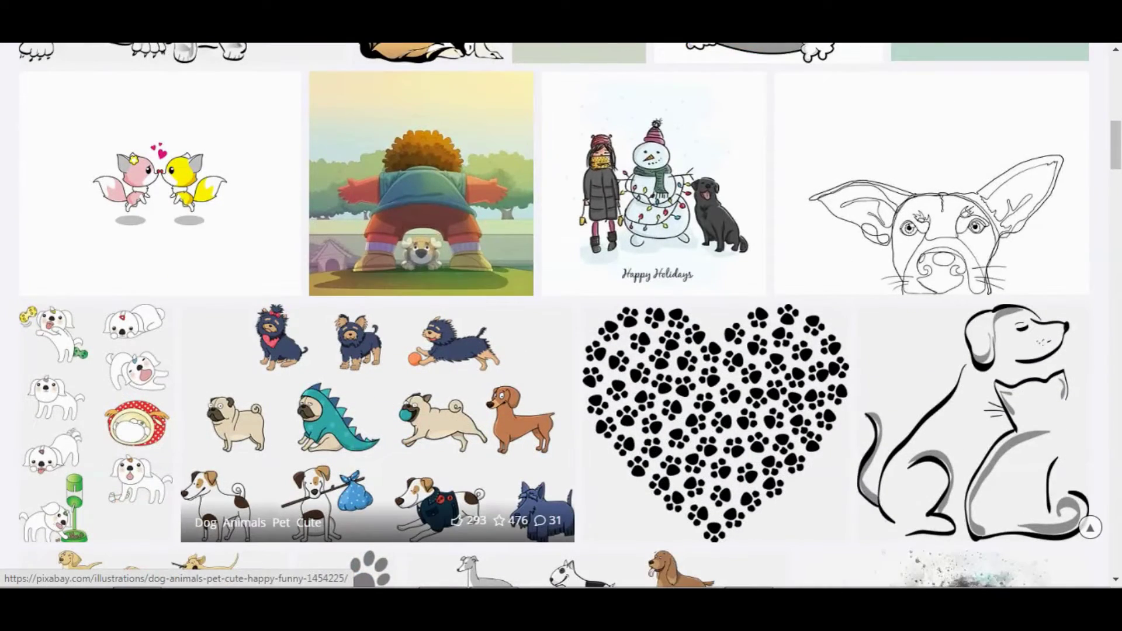
pyautogui.scroll(-1, 427, 339)
pyautogui.scroll(-2, 427, 339)
pyautogui.scroll(-1, 427, 339)
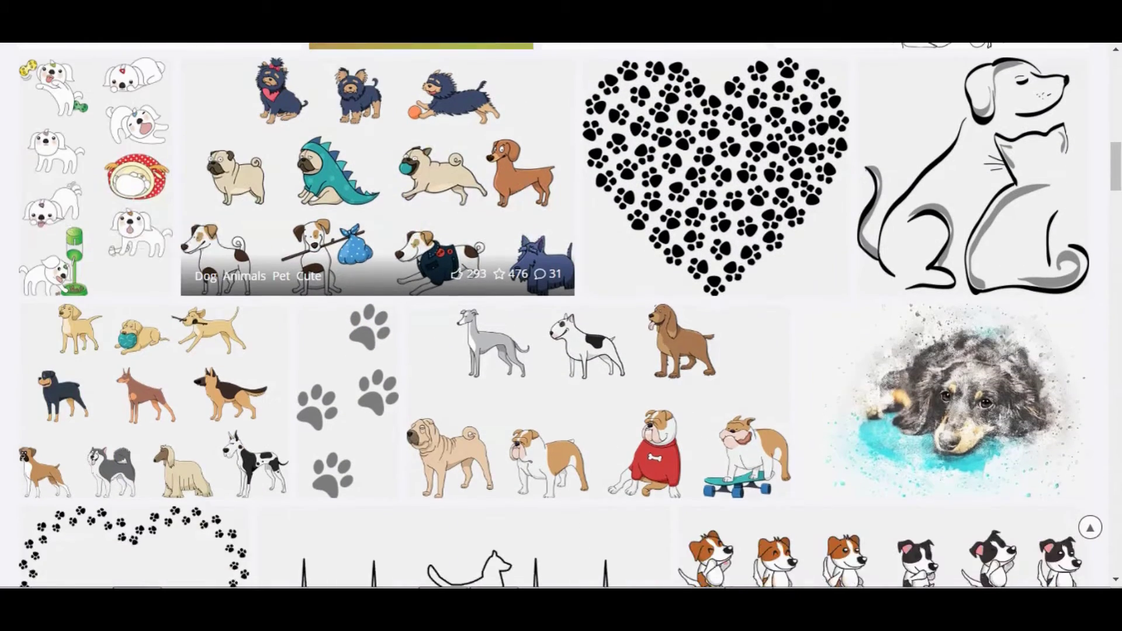
pyautogui.scroll(-4, 426, 339)
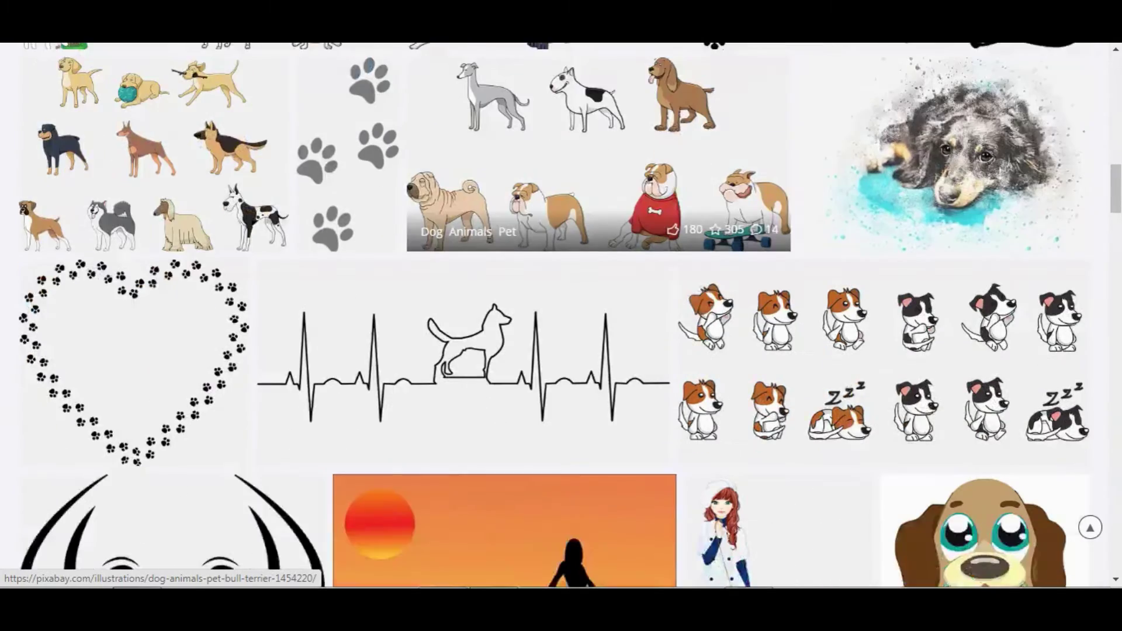
pyautogui.scroll(-6, 427, 339)
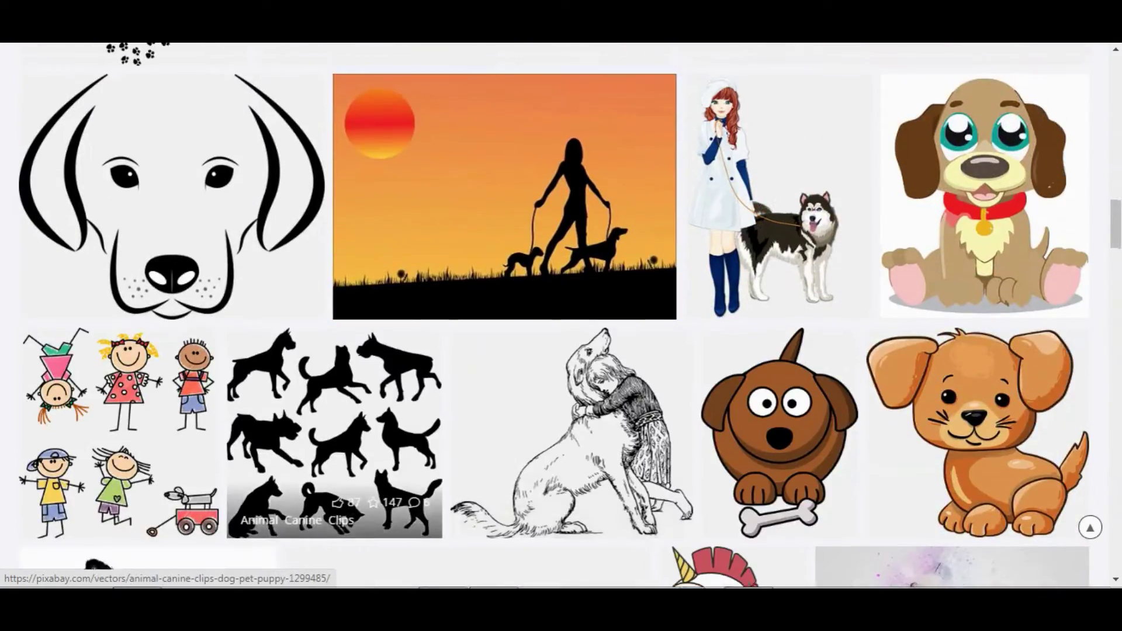
pyautogui.scroll(10, 526, 339)
pyautogui.scroll(10, 526, 339)
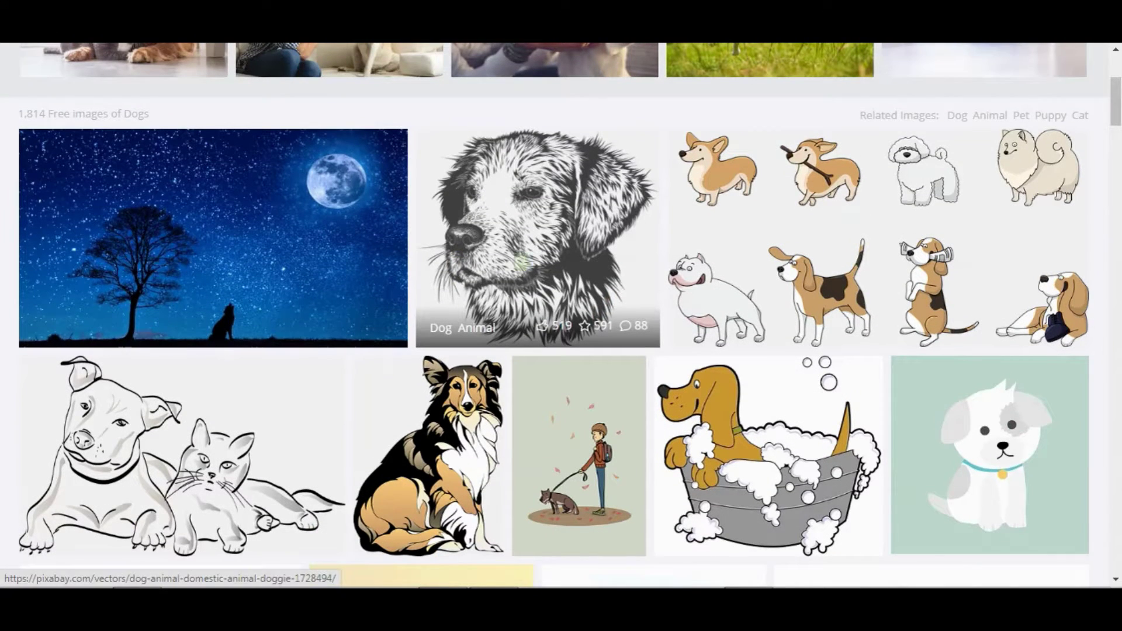
# Open the black-and-white dog head portrait from the results and examine the full illustration and its license terms
pyautogui.click(517, 260)
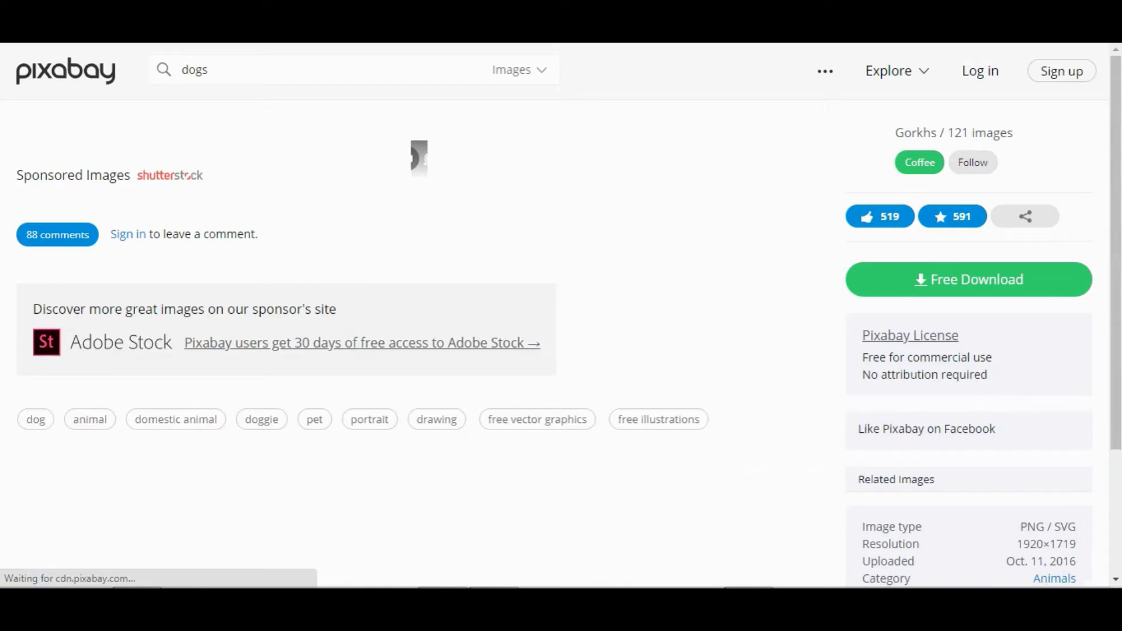
pyautogui.scroll(-2, 409, 316)
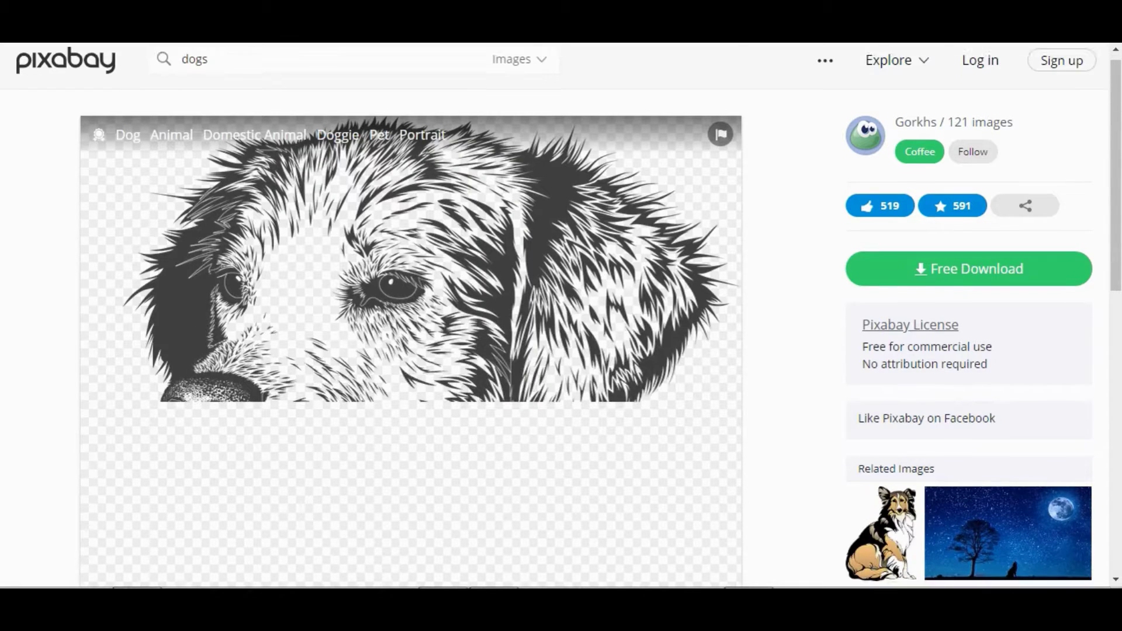
pyautogui.scroll(1, 410, 315)
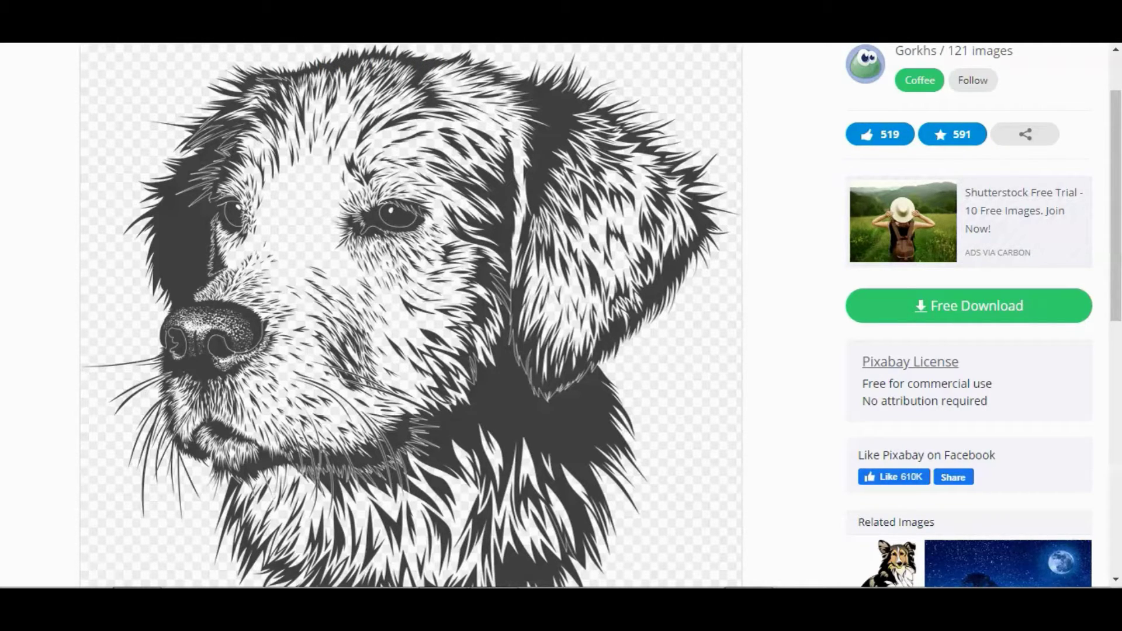
pyautogui.scroll(-2, 409, 315)
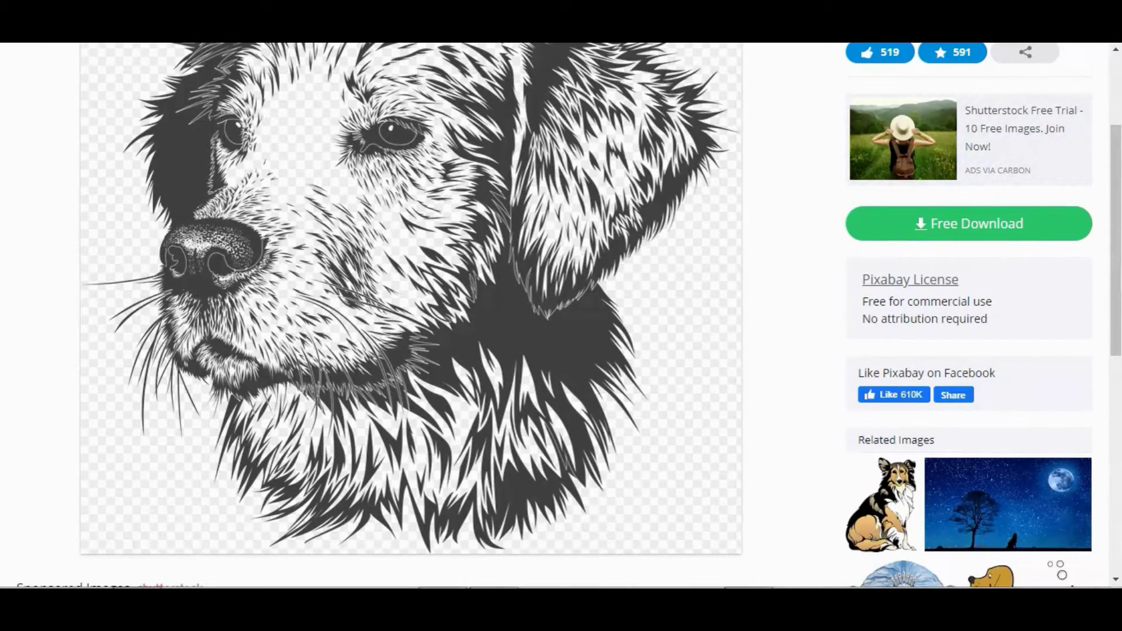
pyautogui.scroll(2, 409, 316)
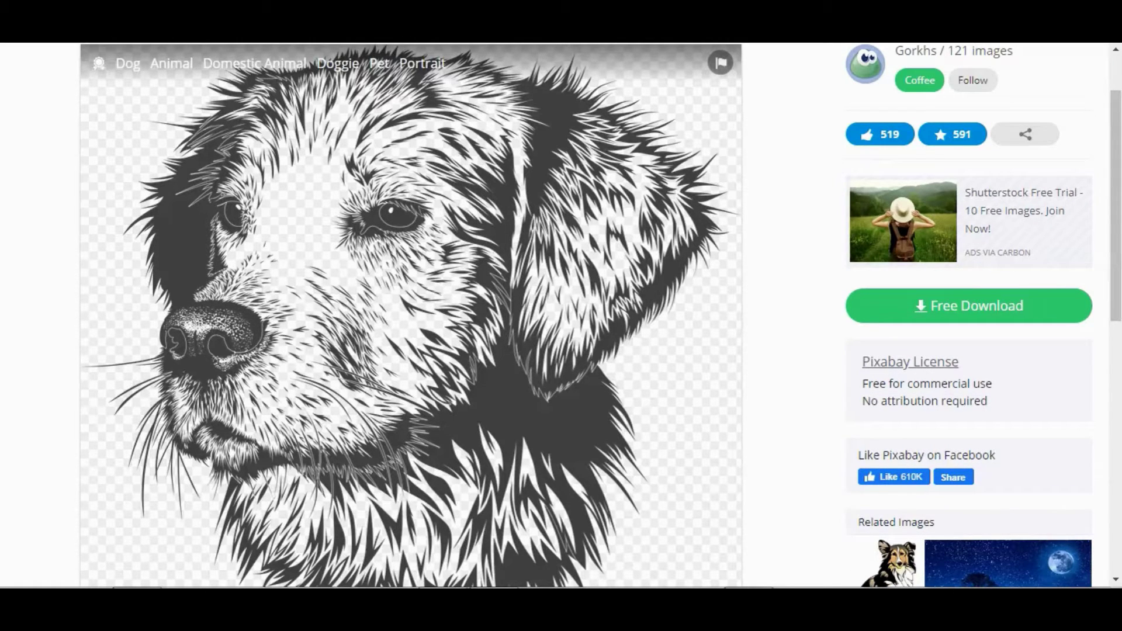
pyautogui.scroll(-4, 409, 316)
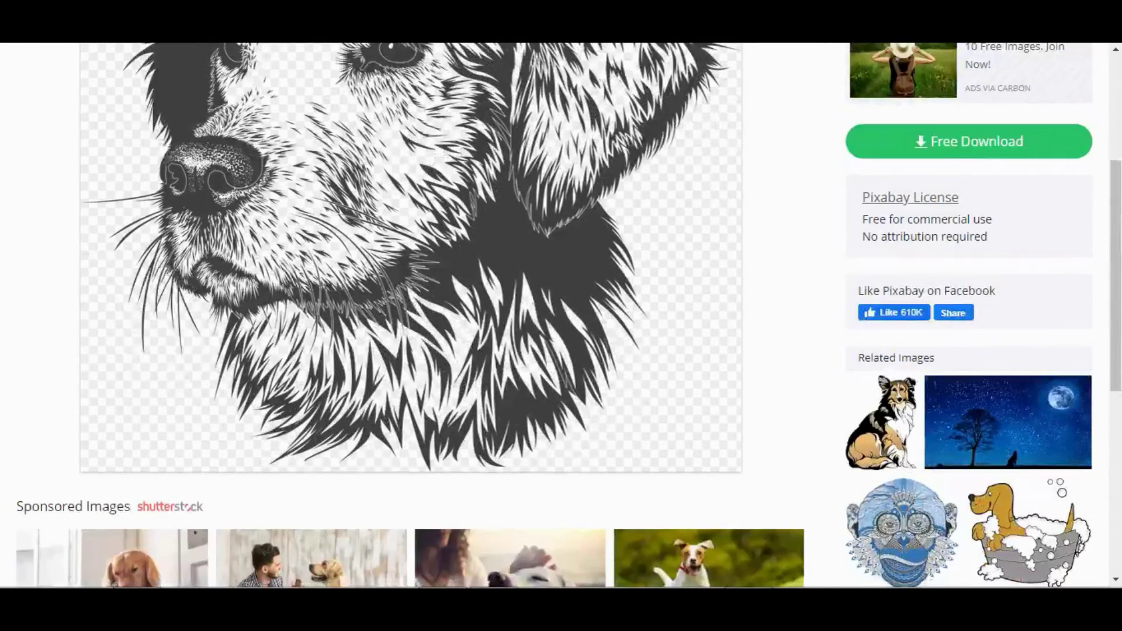
pyautogui.scroll(4, 409, 315)
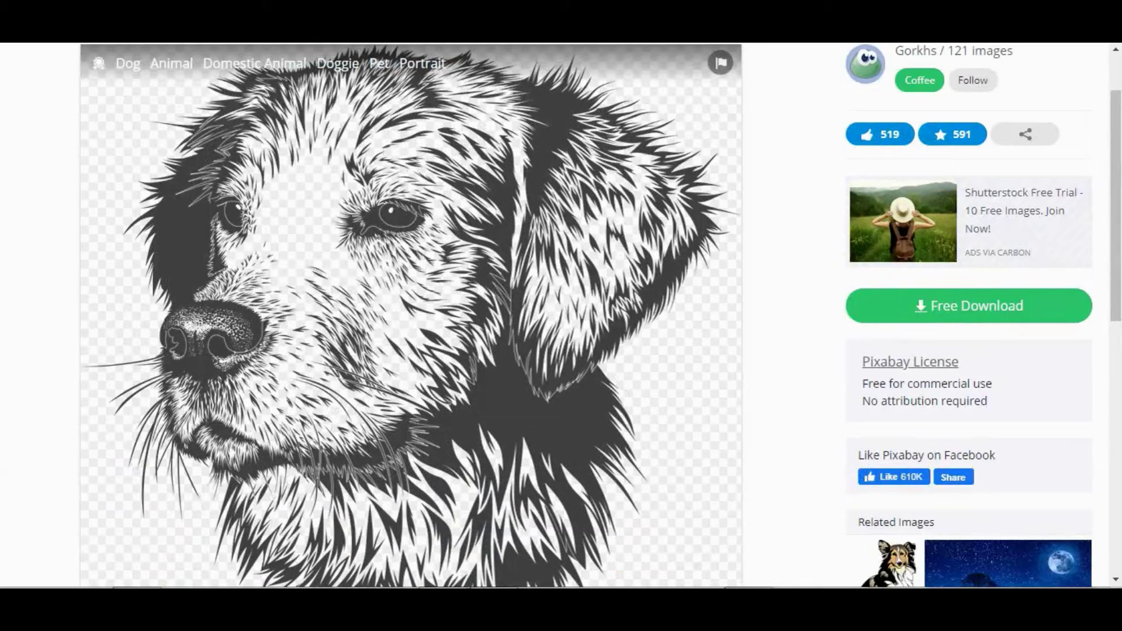
pyautogui.scroll(2, 409, 316)
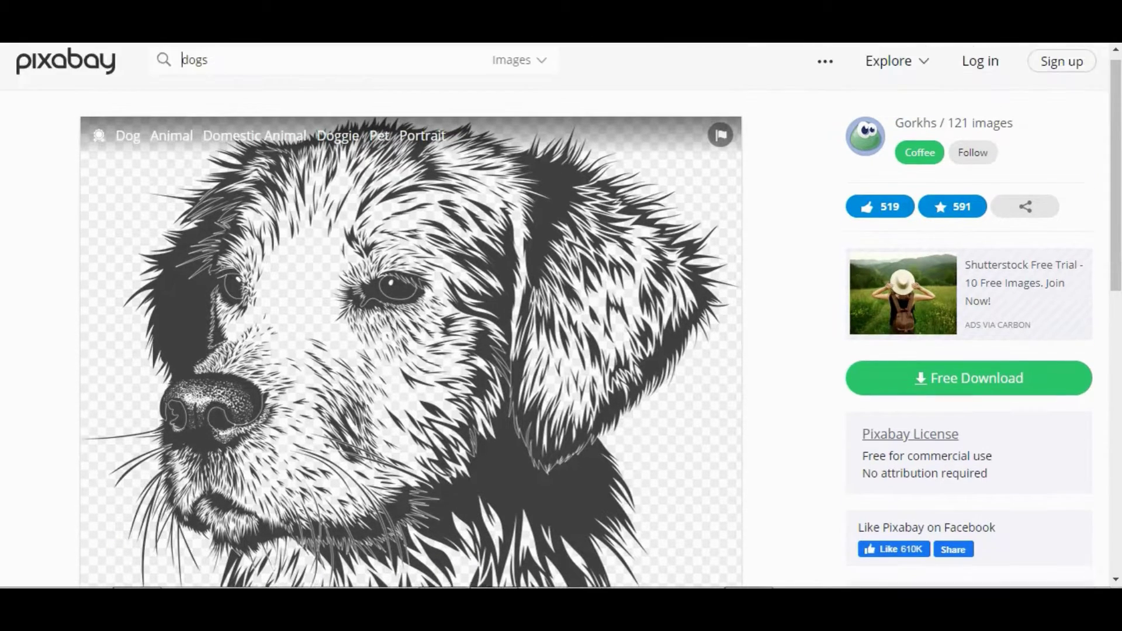
pyautogui.scroll(-3, 409, 316)
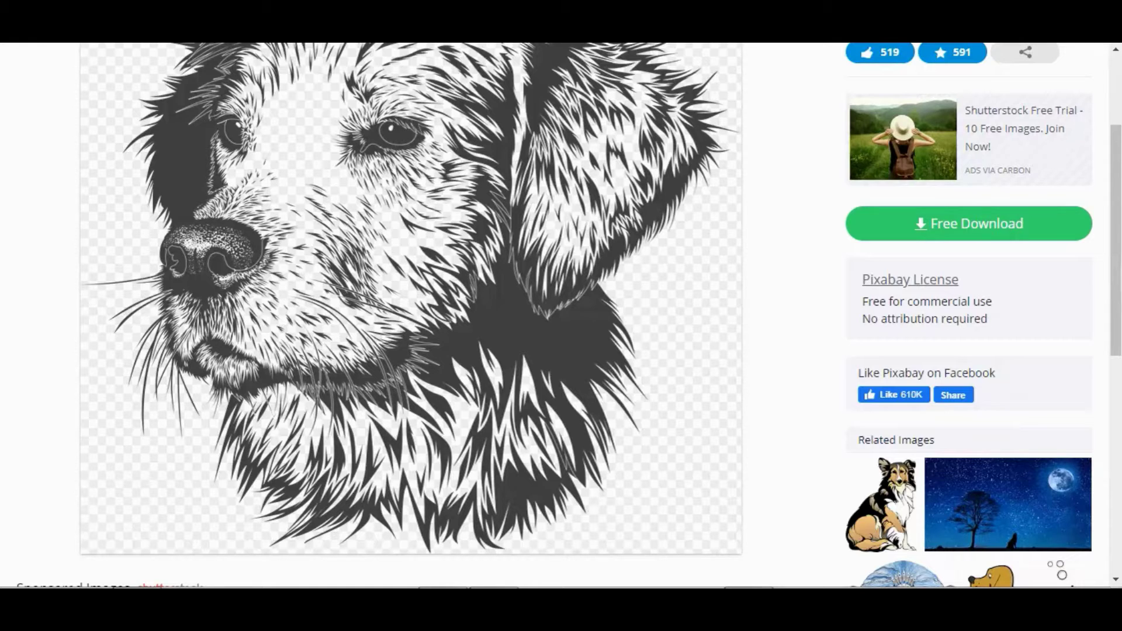
pyautogui.scroll(2, 409, 316)
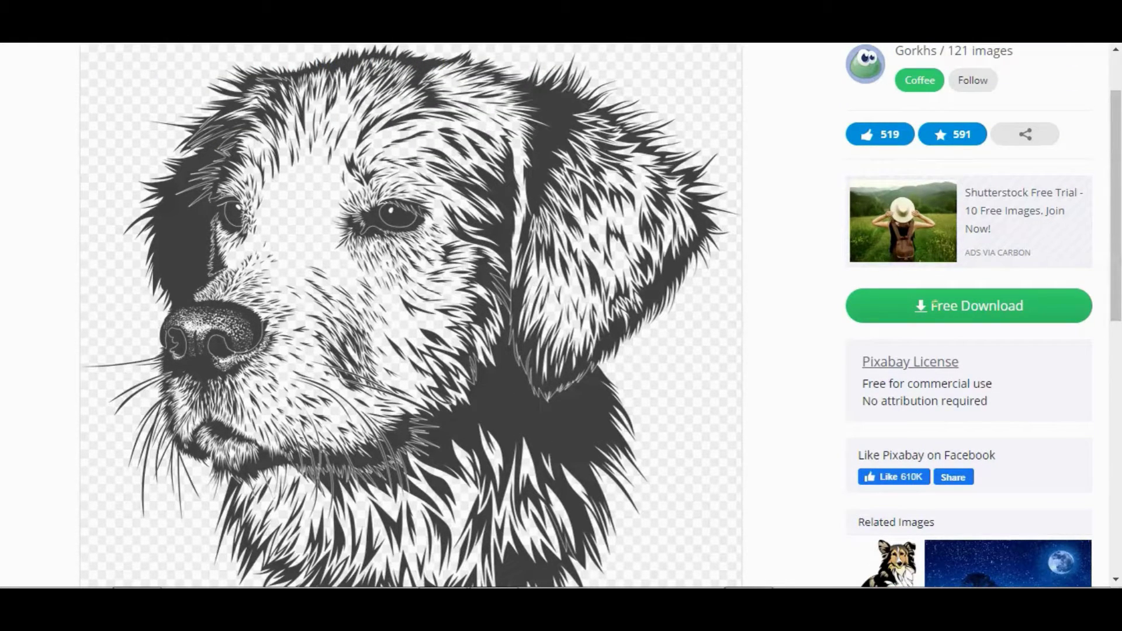
# Download the dog portrait as the 1280×1146 PNG, completing the captcha check
pyautogui.click(933, 305)
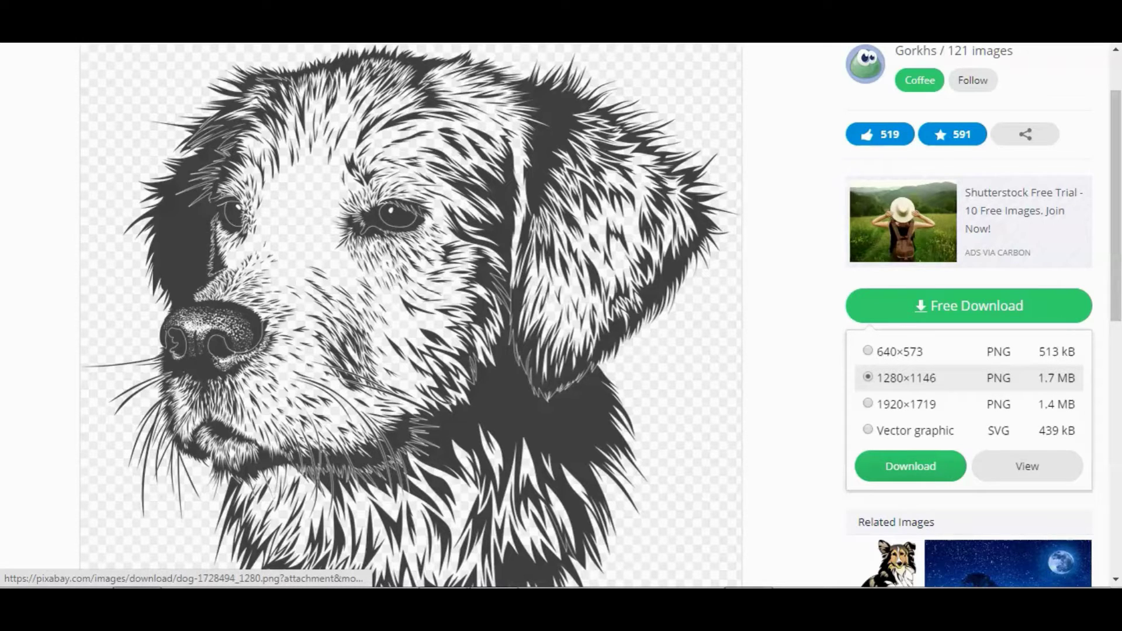
pyautogui.click(911, 465)
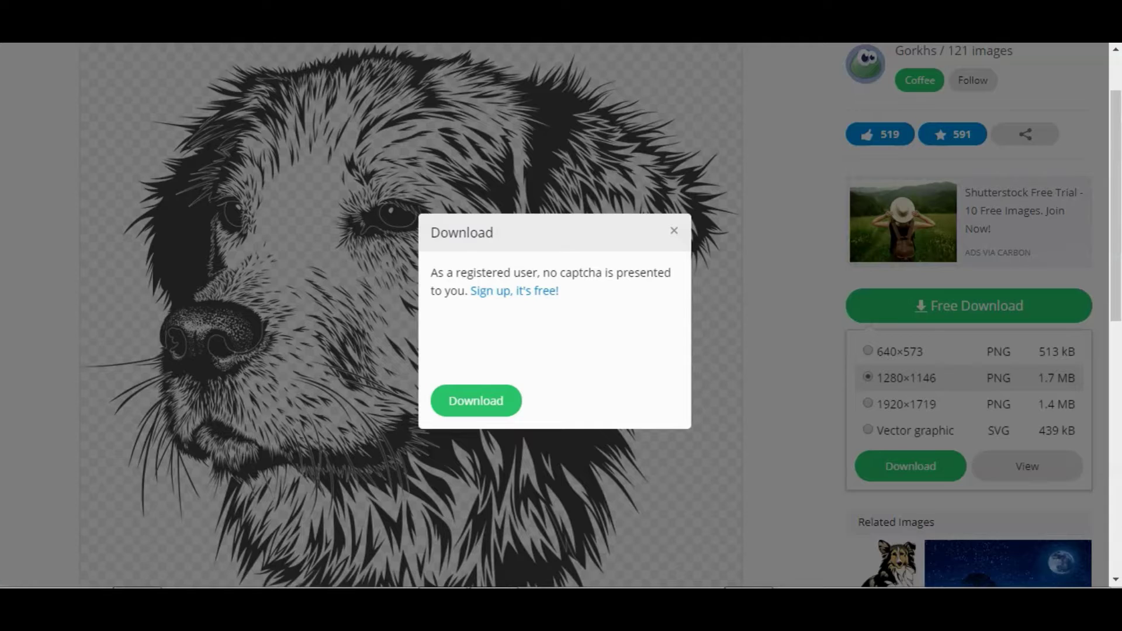
pyautogui.click(455, 338)
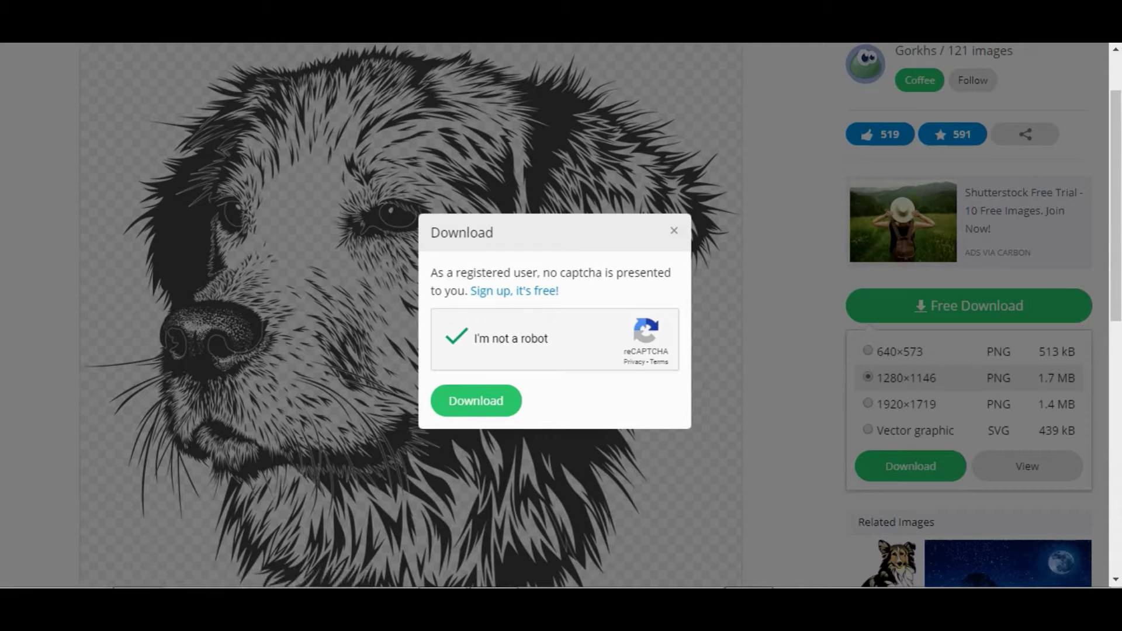
pyautogui.click(480, 390)
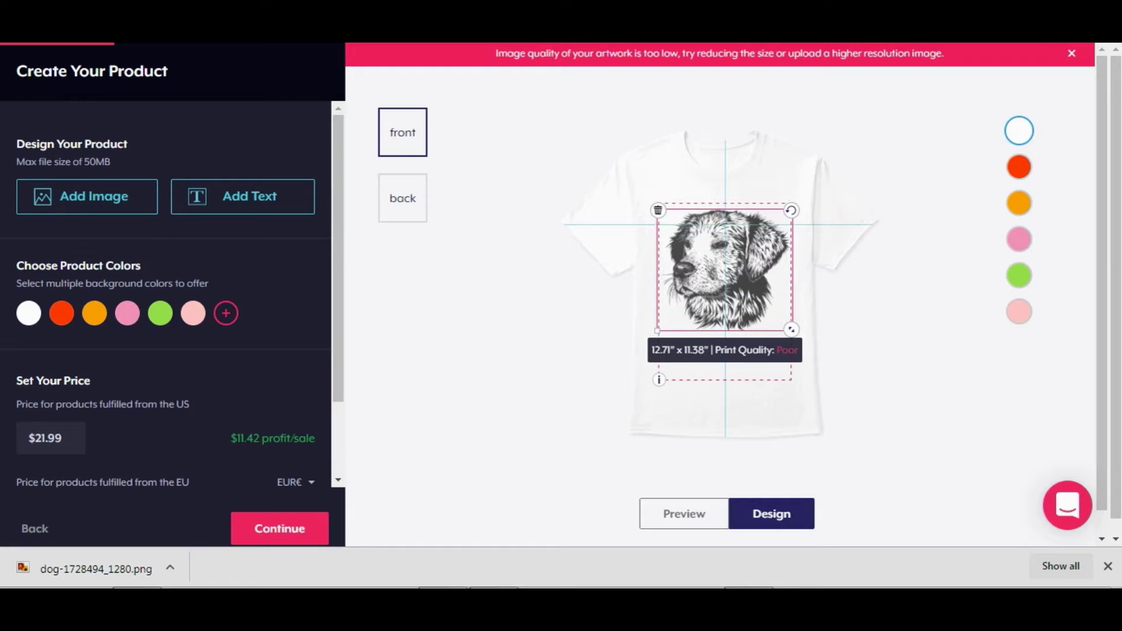
# Shrink the dog artwork on the shirt front to about 9.42" x 8.44" and center it horizontally in the print area
pyautogui.moveTo(791, 329); pyautogui.dragTo(756, 298)
pyautogui.moveTo(707, 257); pyautogui.dragTo(725, 259)
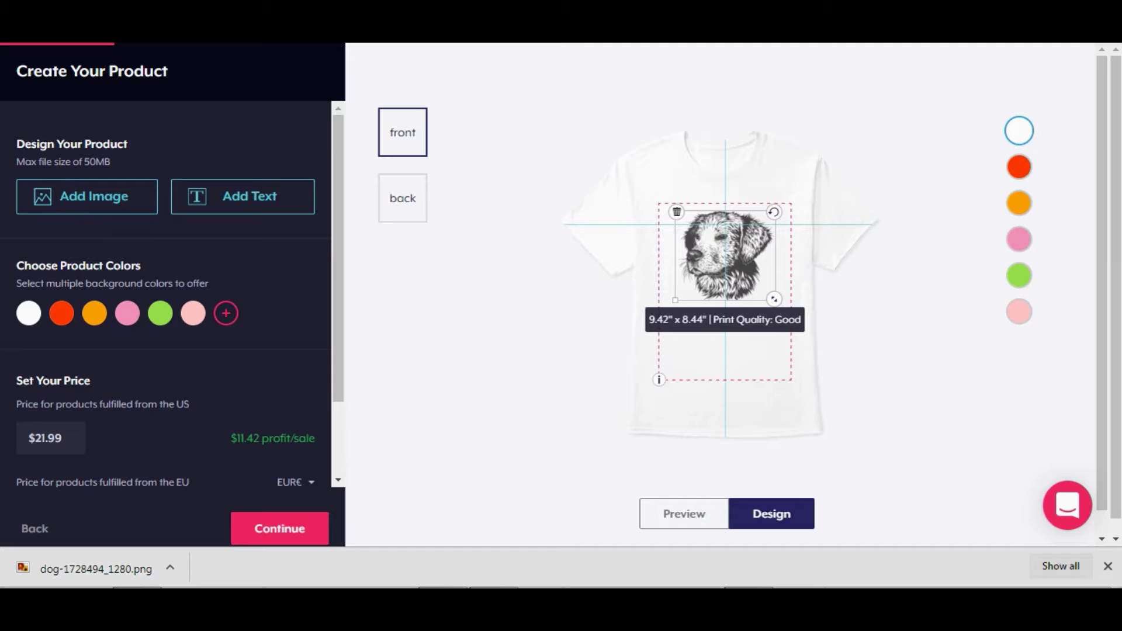
pyautogui.click(847, 302)
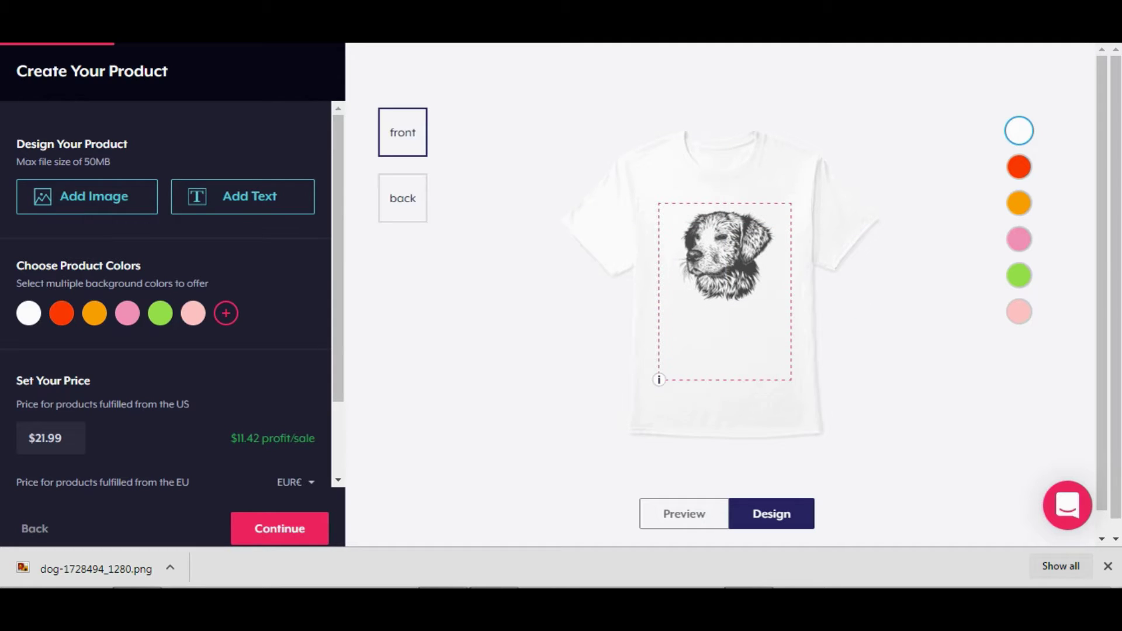
# Check the artwork on the orange-red shirt and remove that color from the background colors offered
pyautogui.click(1018, 167)
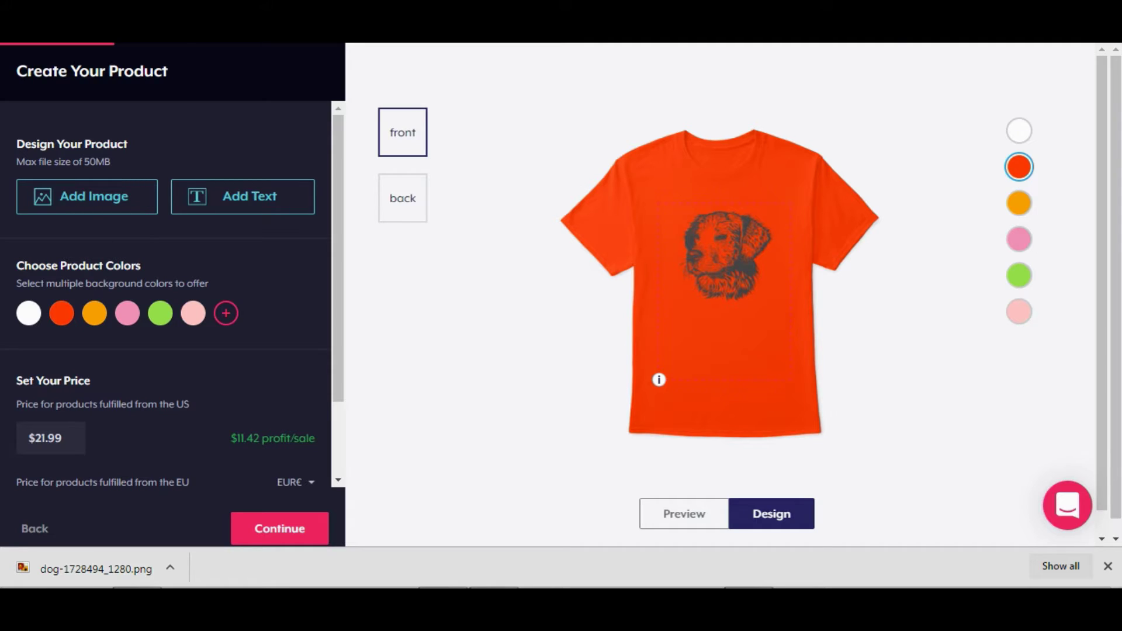
pyautogui.click(226, 313)
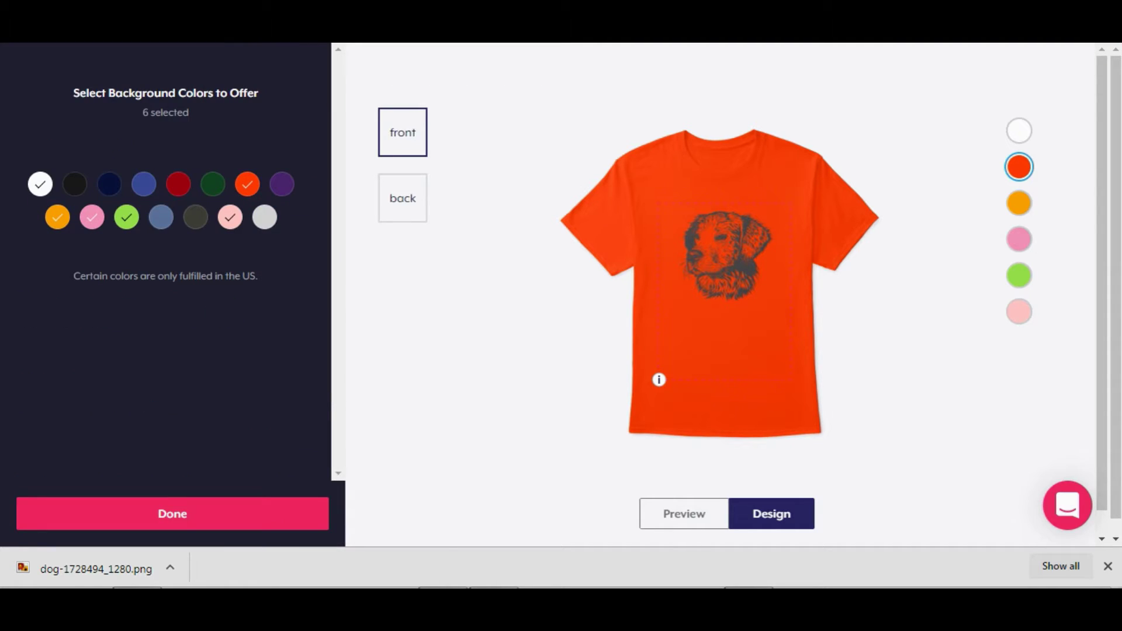
pyautogui.click(247, 185)
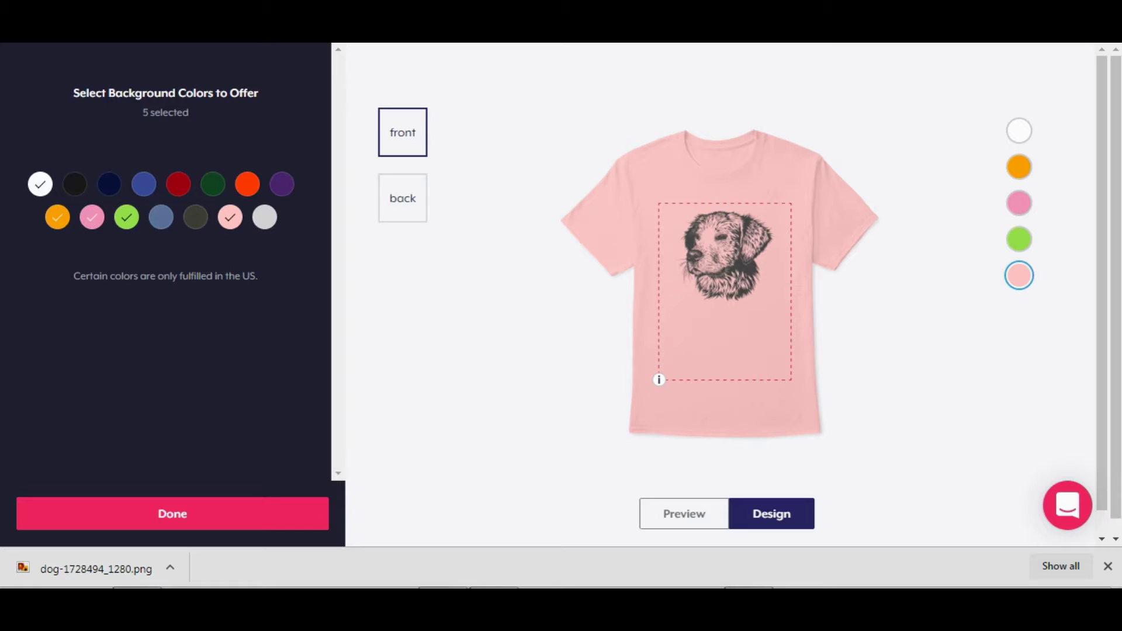
pyautogui.click(172, 513)
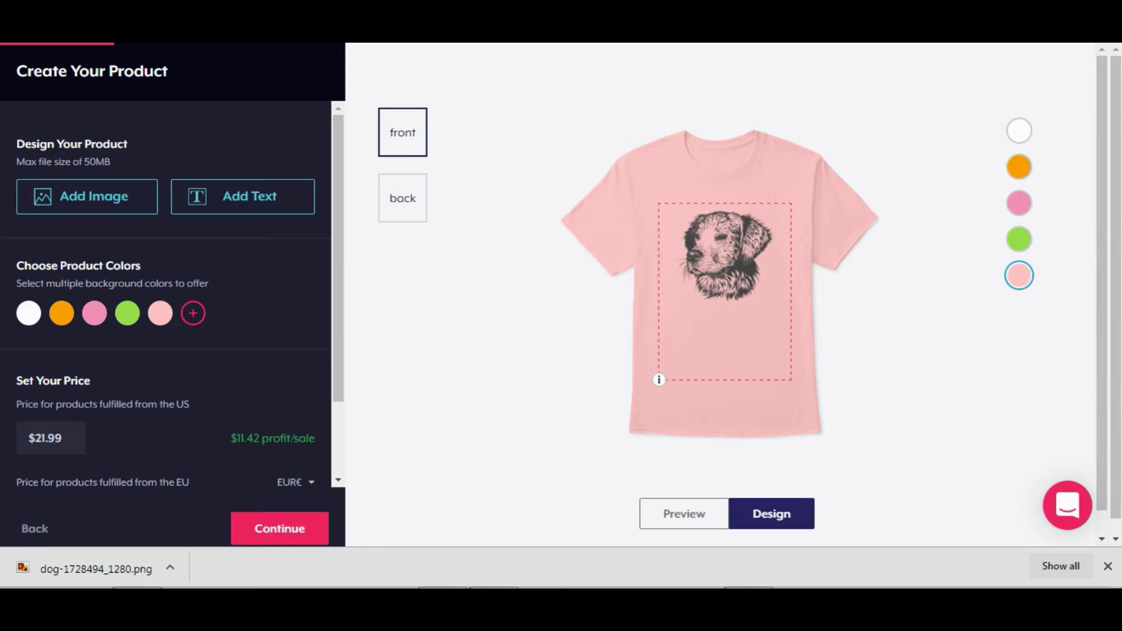
# View the dog design on the white, orange, pink, lime and light pink shirts in turn
pyautogui.click(1018, 130)
pyautogui.click(1019, 168)
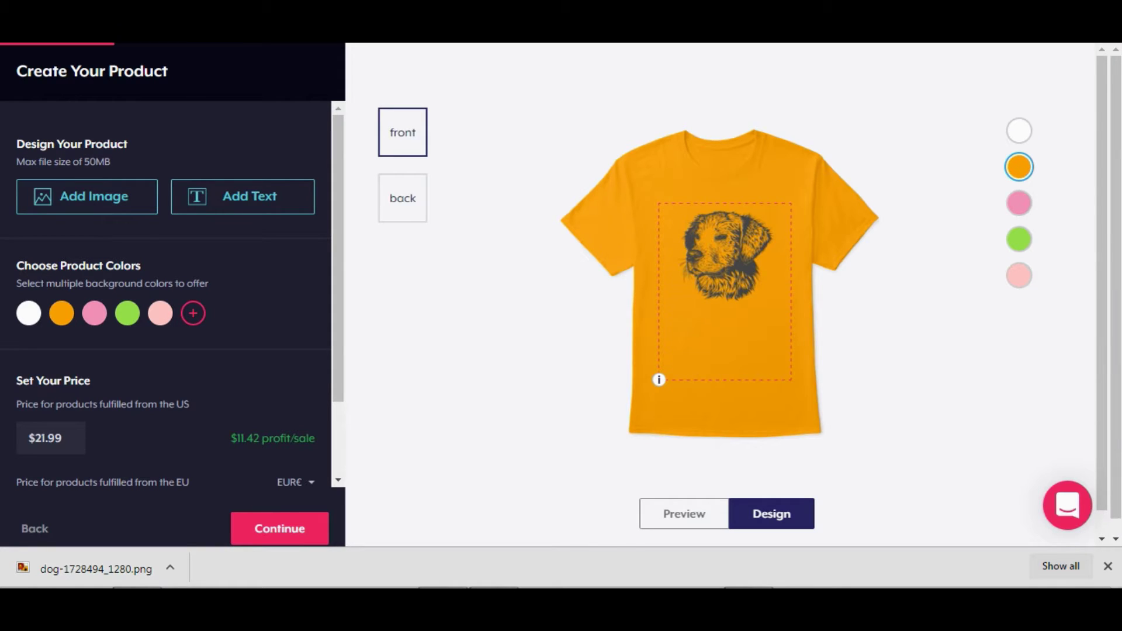
pyautogui.click(1018, 203)
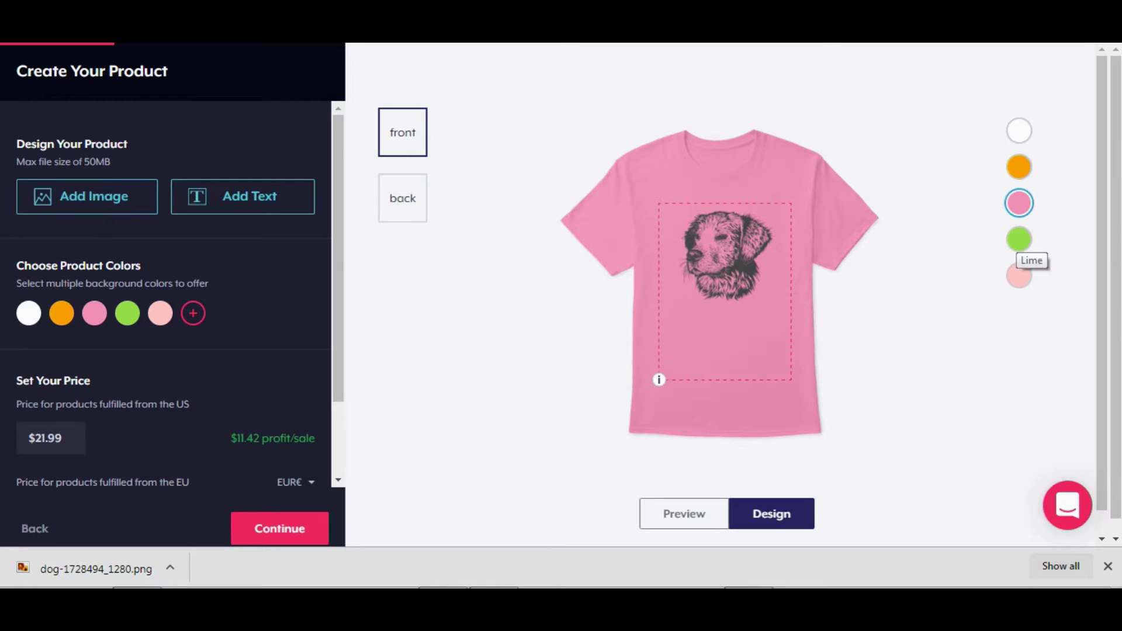
pyautogui.click(1019, 239)
pyautogui.click(1019, 275)
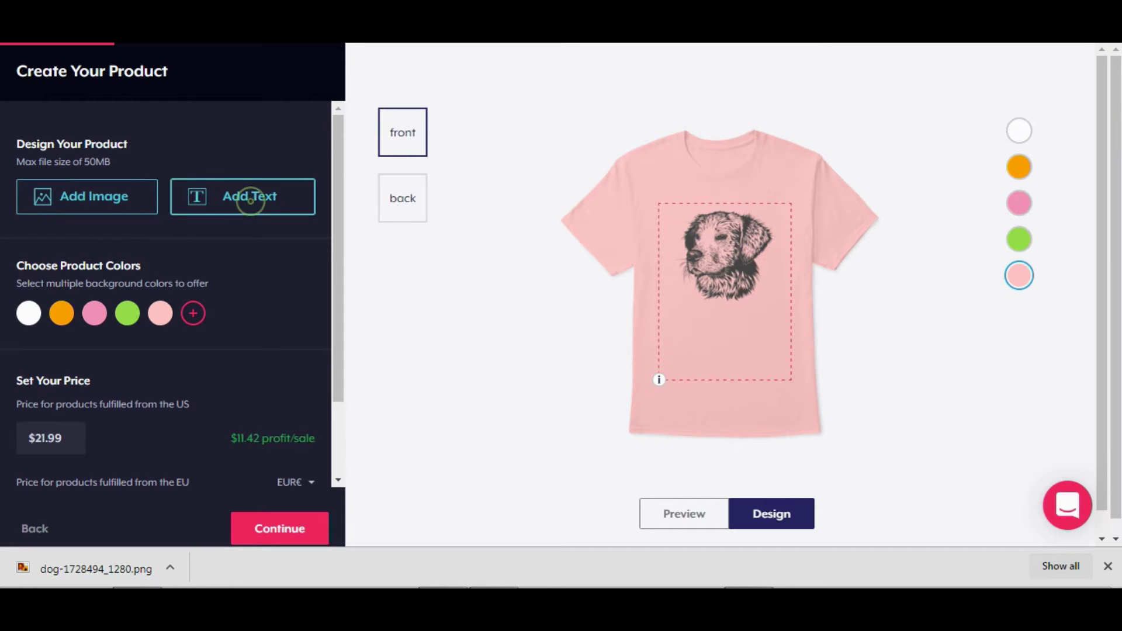
# Add a text object to the shirt front and open its placeholder wording for editing
pyautogui.click(250, 196)
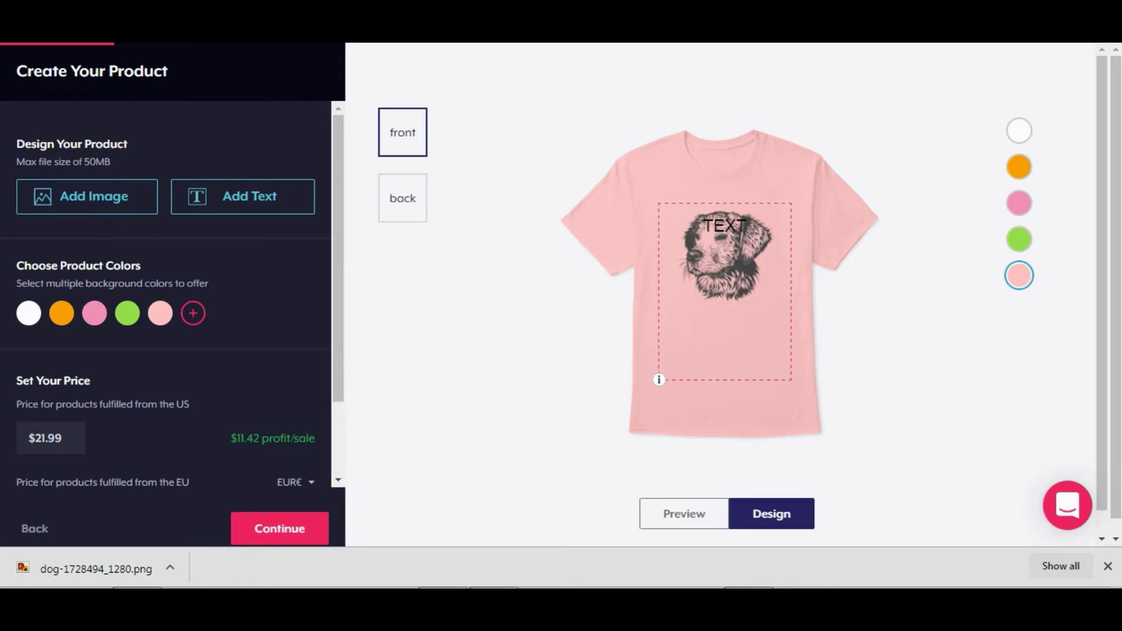
pyautogui.click(719, 224)
pyautogui.doubleClick(720, 224)
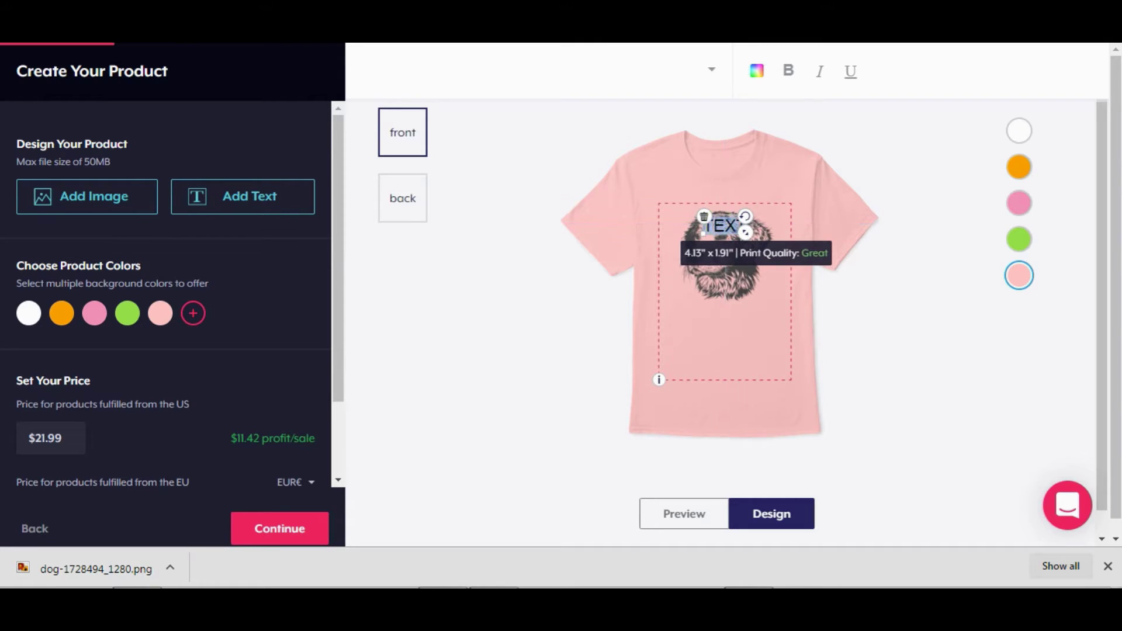
pyautogui.write('Jack')
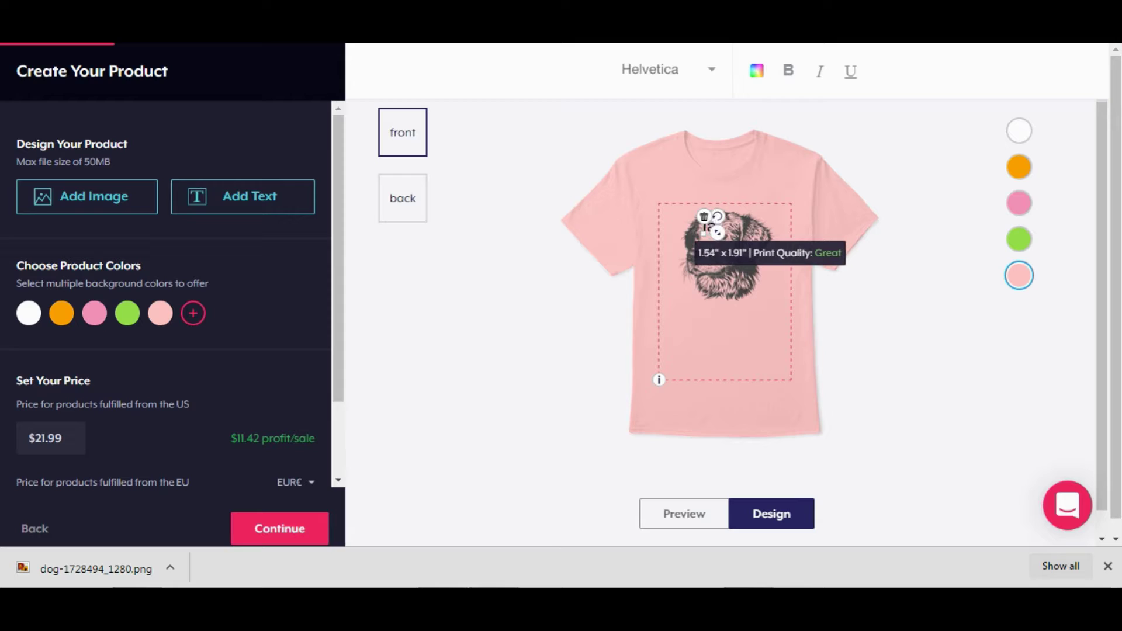
pyautogui.write(' with')
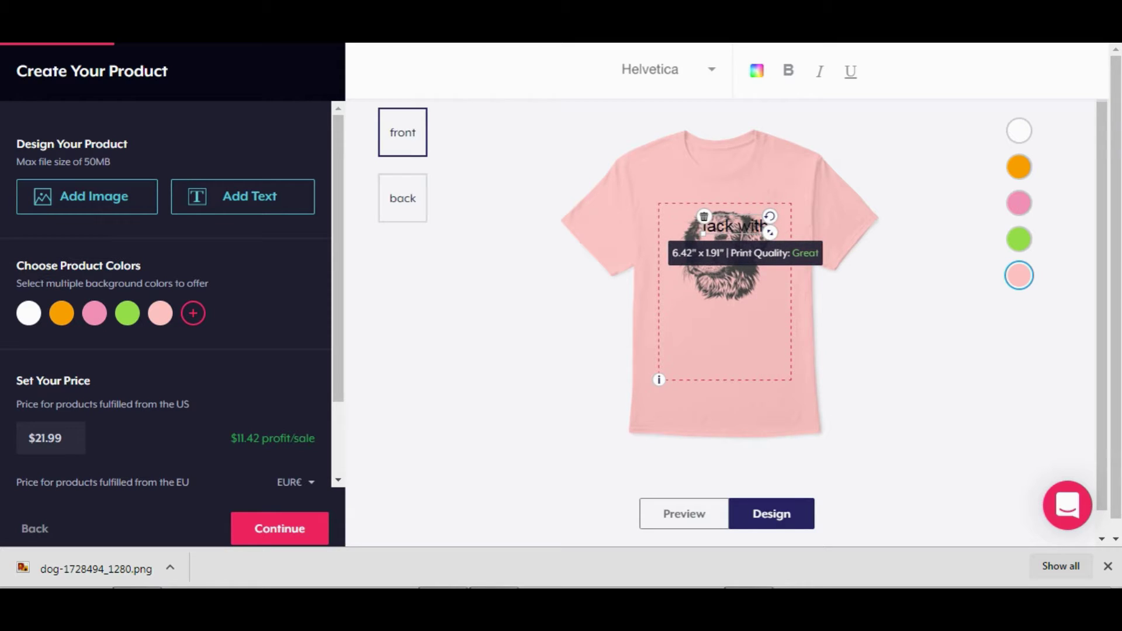
pyautogui.press('BackSpace')
pyautogui.press('BackSpace')
pyautogui.press('BackSpace')
pyautogui.press('BackSpace')
pyautogui.press('BackSpace')
pyautogui.press('BackSpace')
pyautogui.press('BackSpace')
pyautogui.press('BackSpace')
pyautogui.press('BackSpace')
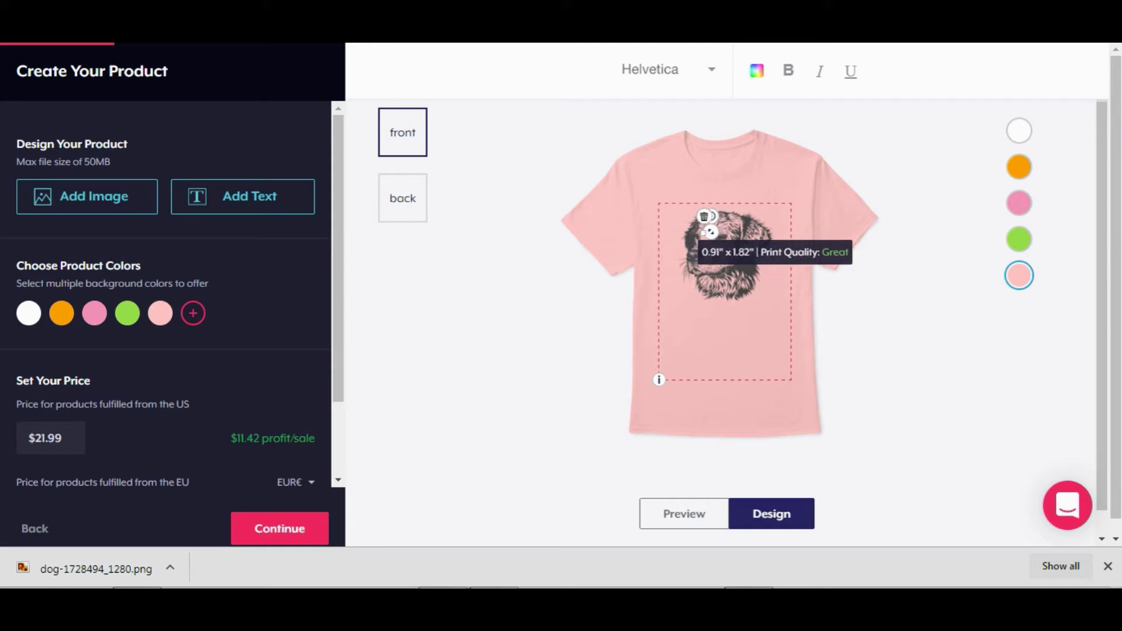
# Enter "Dogs!" as the wording of the new text on the shirt front
pyautogui.write('Iog')
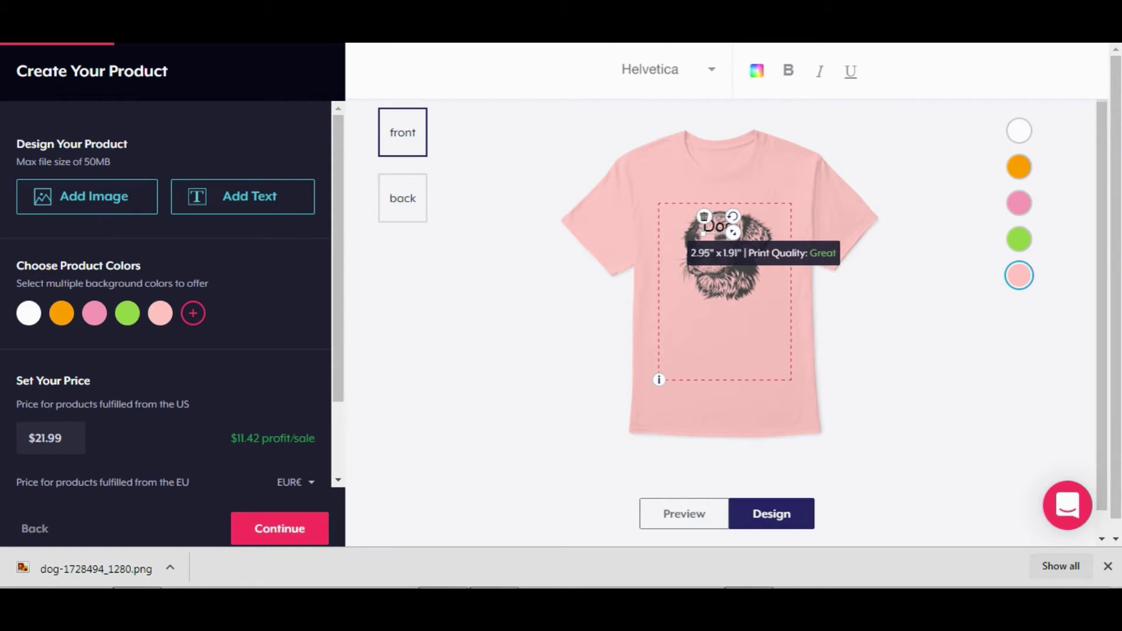
pyautogui.write('s')
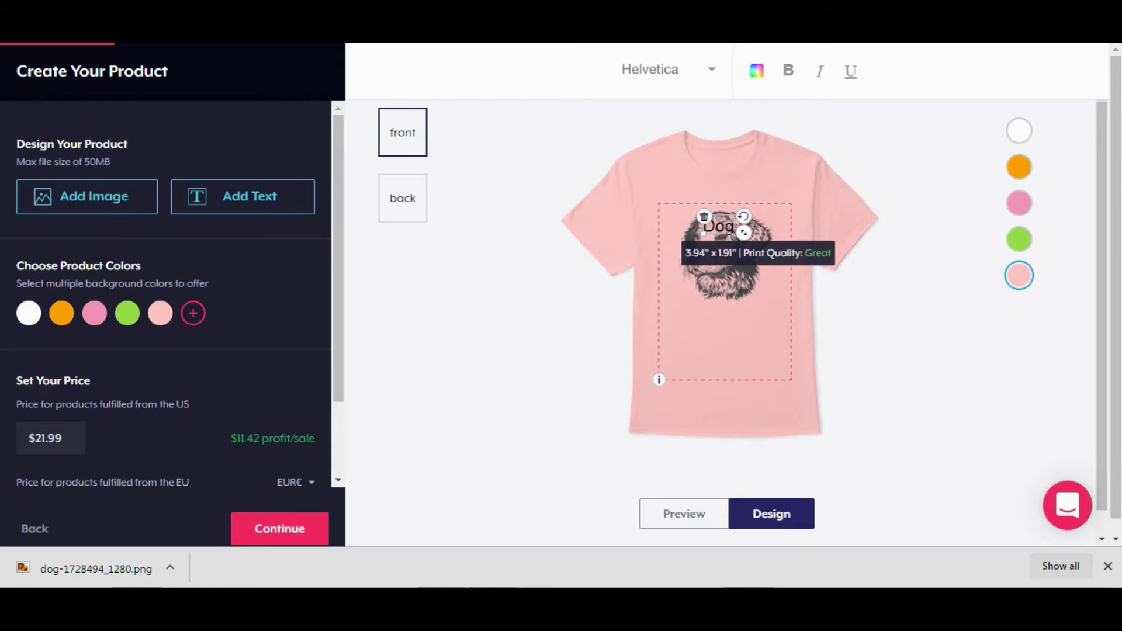
pyautogui.press('BackSpace')
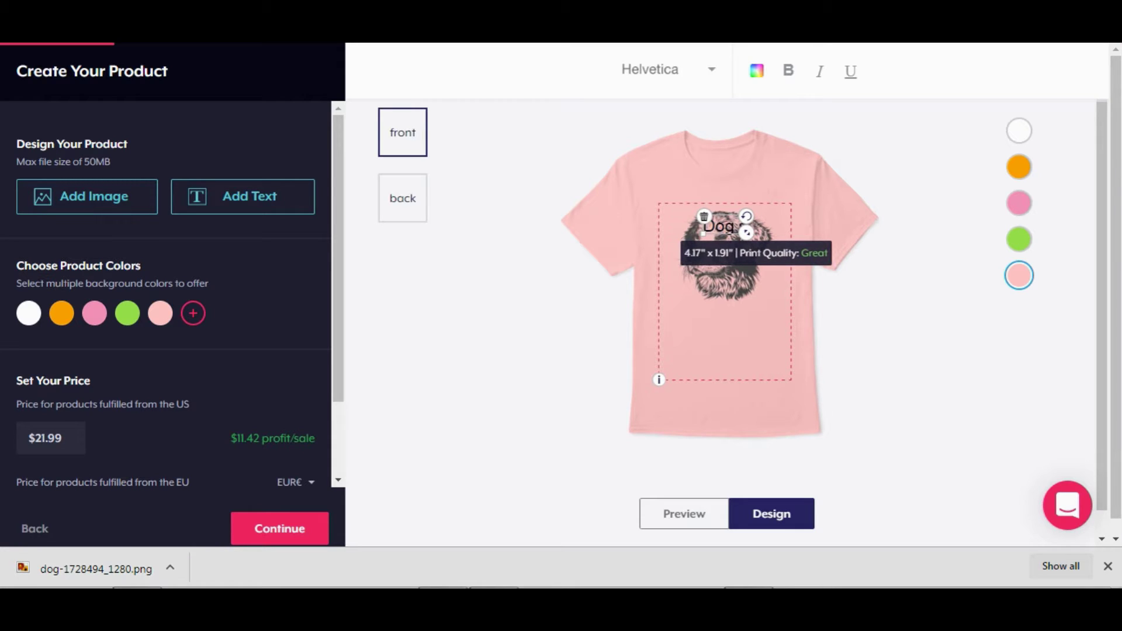
pyautogui.press('BackSpace')
pyautogui.press('BackSpace')
pyautogui.write('g')
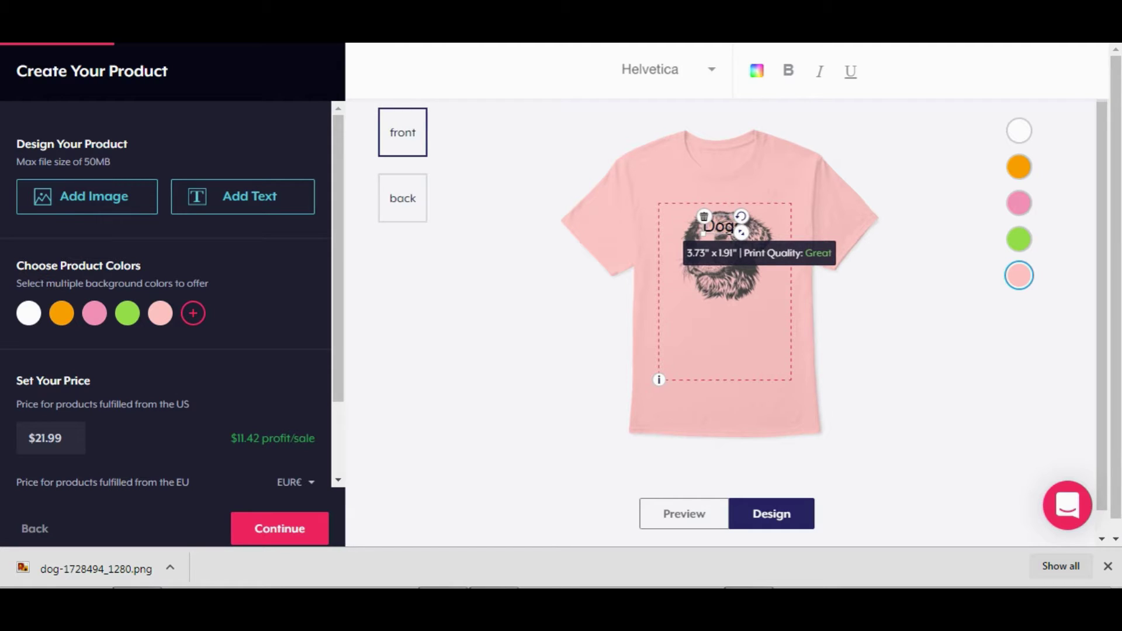
pyautogui.write('s')
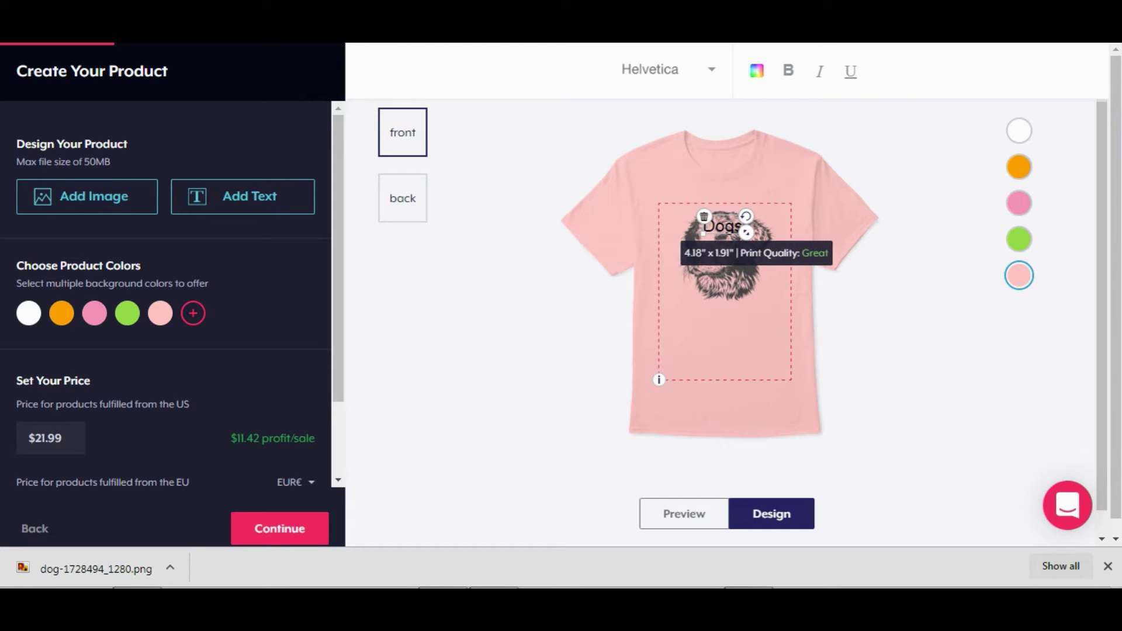
# Try the Kulminotituva font on the whole "Dogs!" text, and settle on Lintsec
pyautogui.hotkey('ctrl', 'a')
pyautogui.click(673, 69)
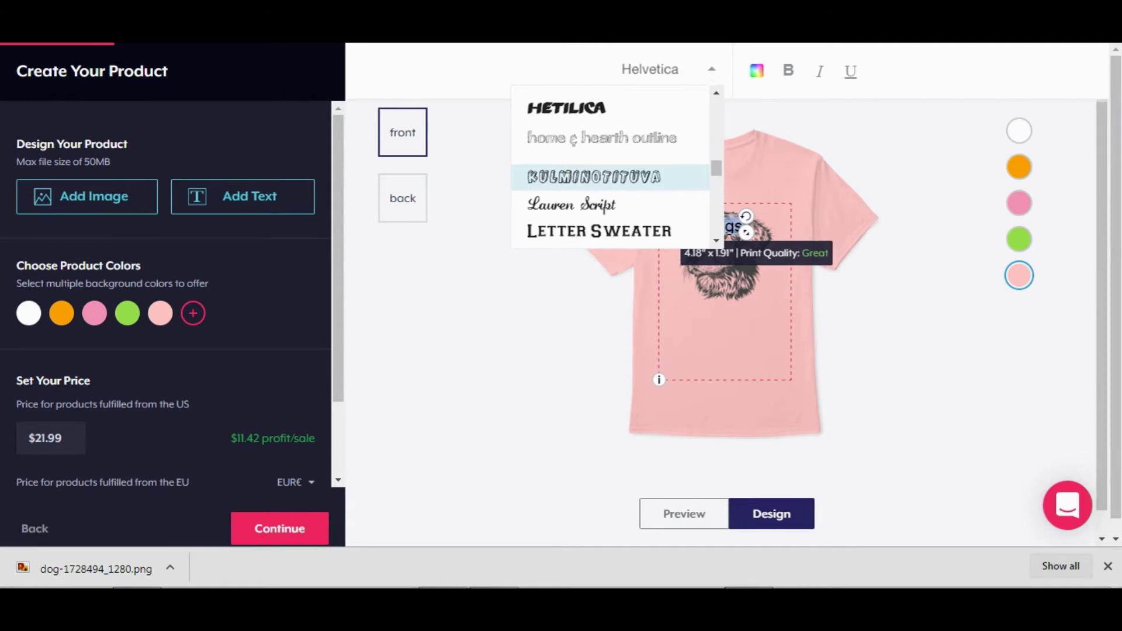
pyautogui.scroll(3, 610, 175)
pyautogui.click(572, 221)
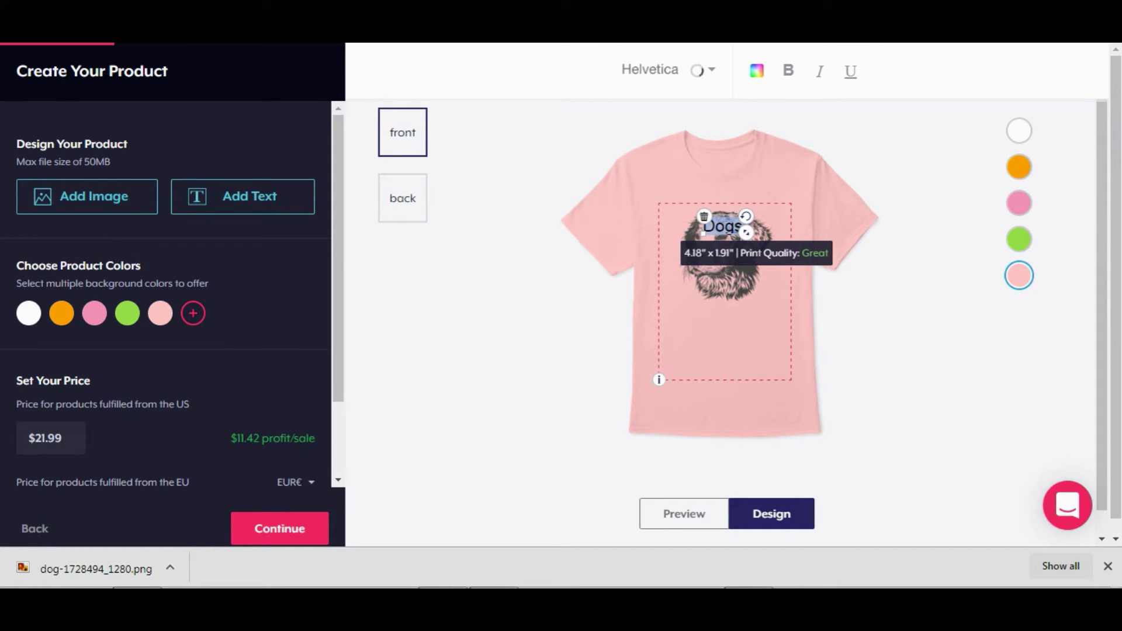
pyautogui.click(693, 71)
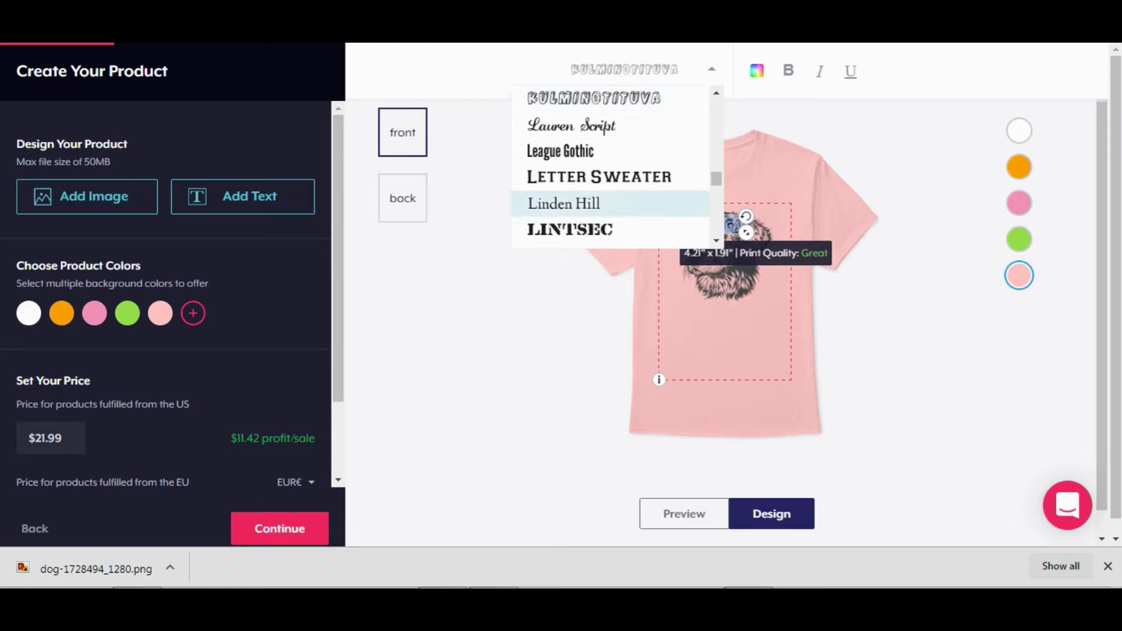
pyautogui.click(604, 228)
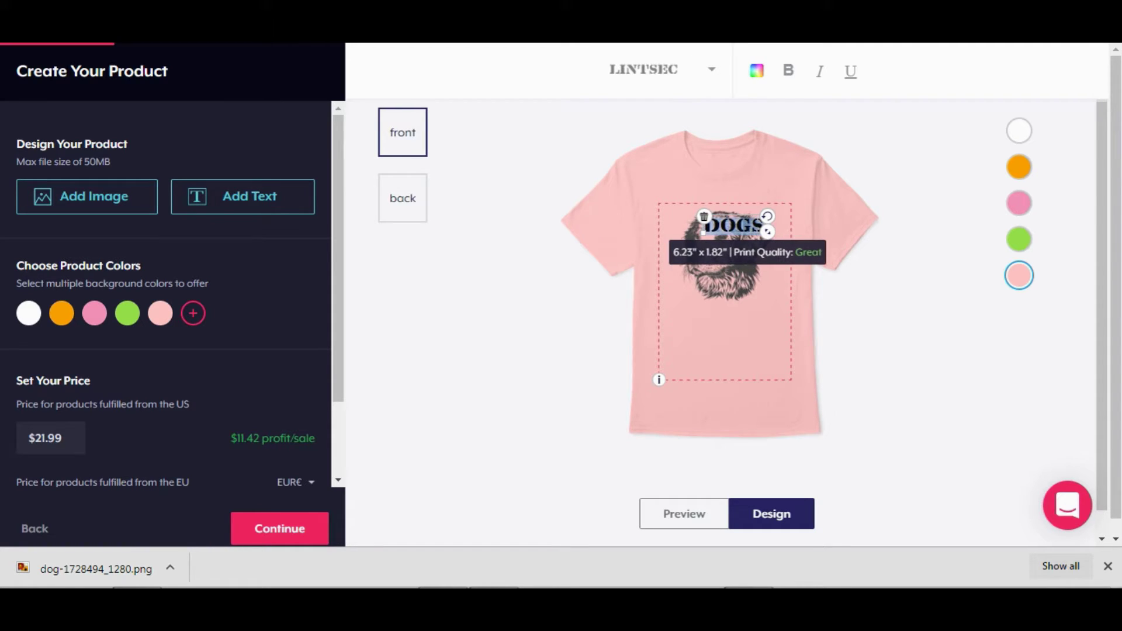
# Move the DOGS! text below the dog portrait, enlarge it to about 11.82" x 3.46" and center it in the print area
pyautogui.moveTo(733, 225); pyautogui.dragTo(798, 346)
pyautogui.click(821, 335)
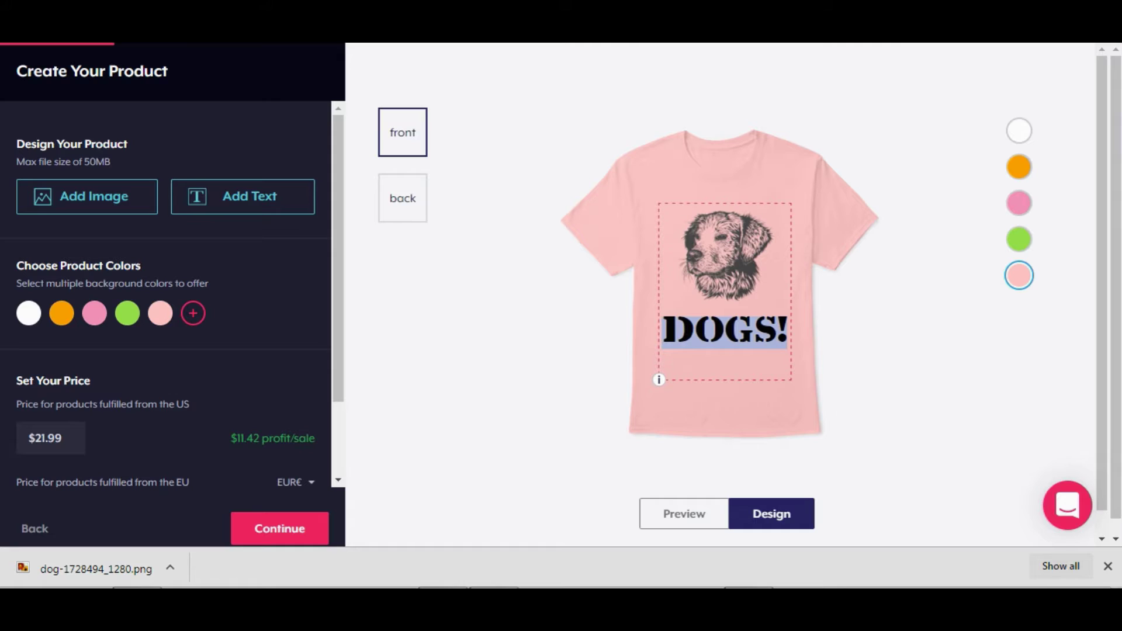
pyautogui.click(724, 332)
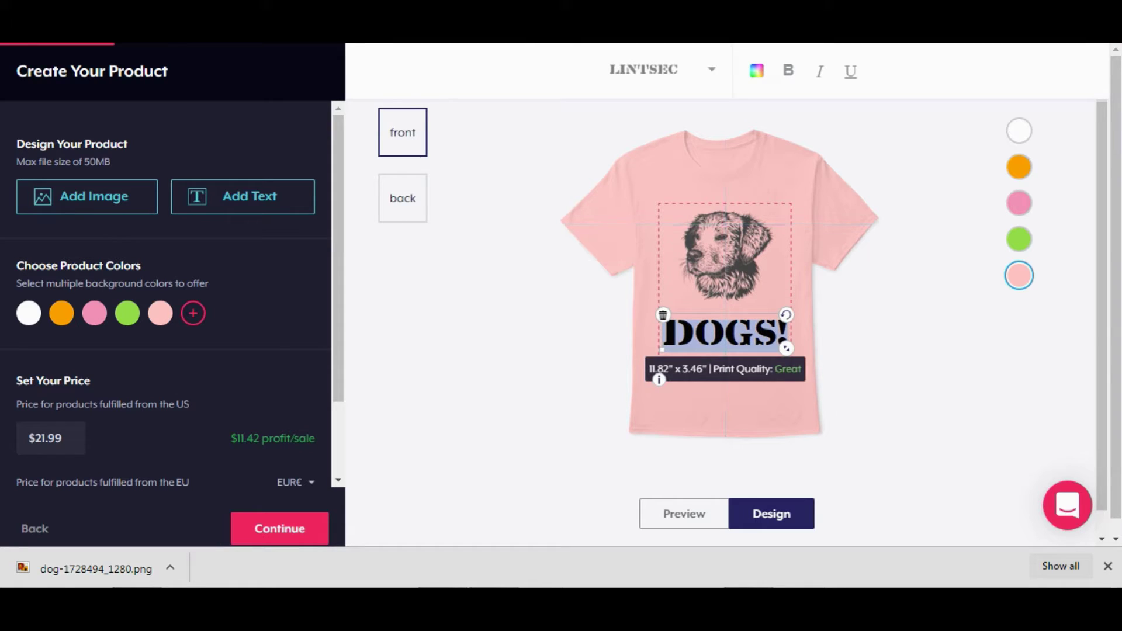
pyautogui.click(790, 270)
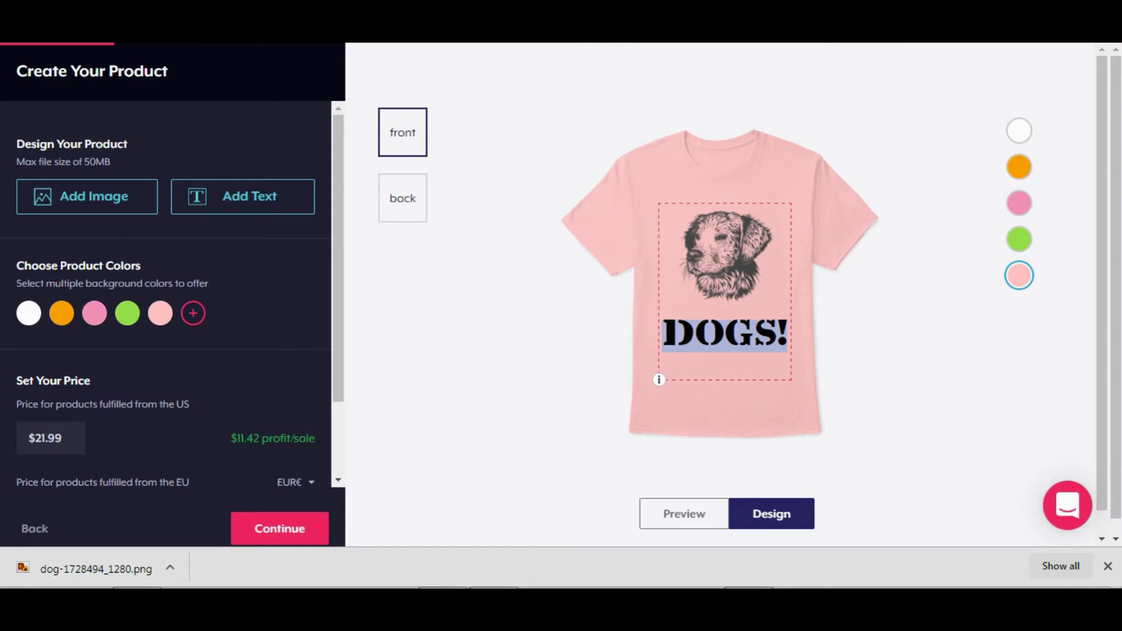
# View the dog and text design on the white, orange, pink and lime shirts in turn
pyautogui.click(1018, 131)
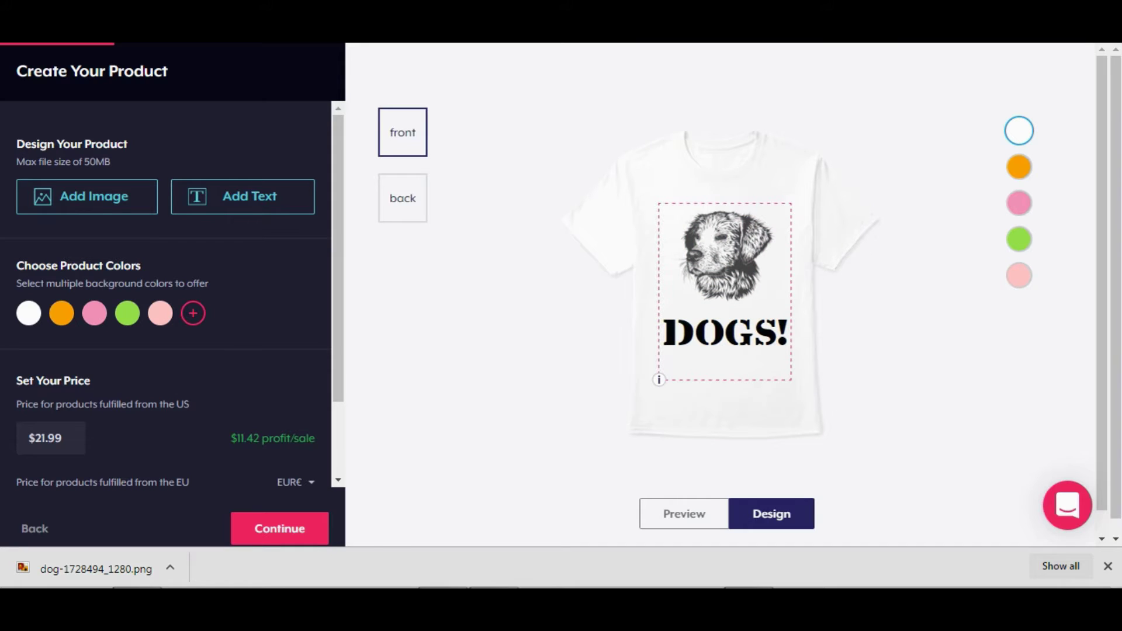
pyautogui.click(1019, 167)
pyautogui.click(1019, 203)
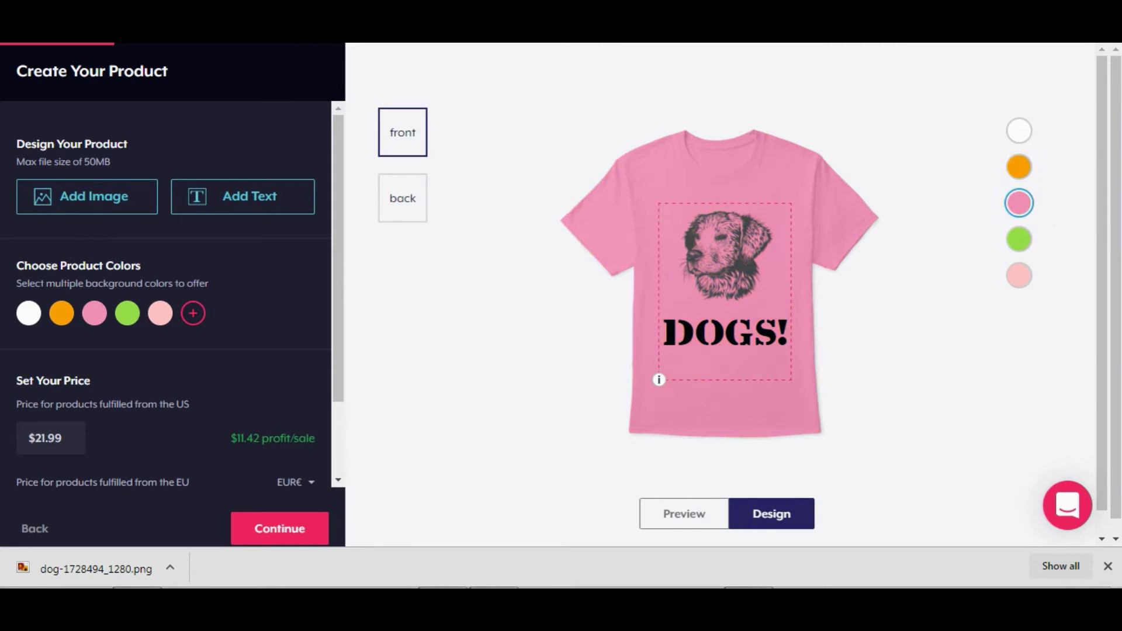
pyautogui.click(1019, 239)
# Try orange, red, yellow, green and gray shades on the DOGS! text and return it to black
pyautogui.click(719, 332)
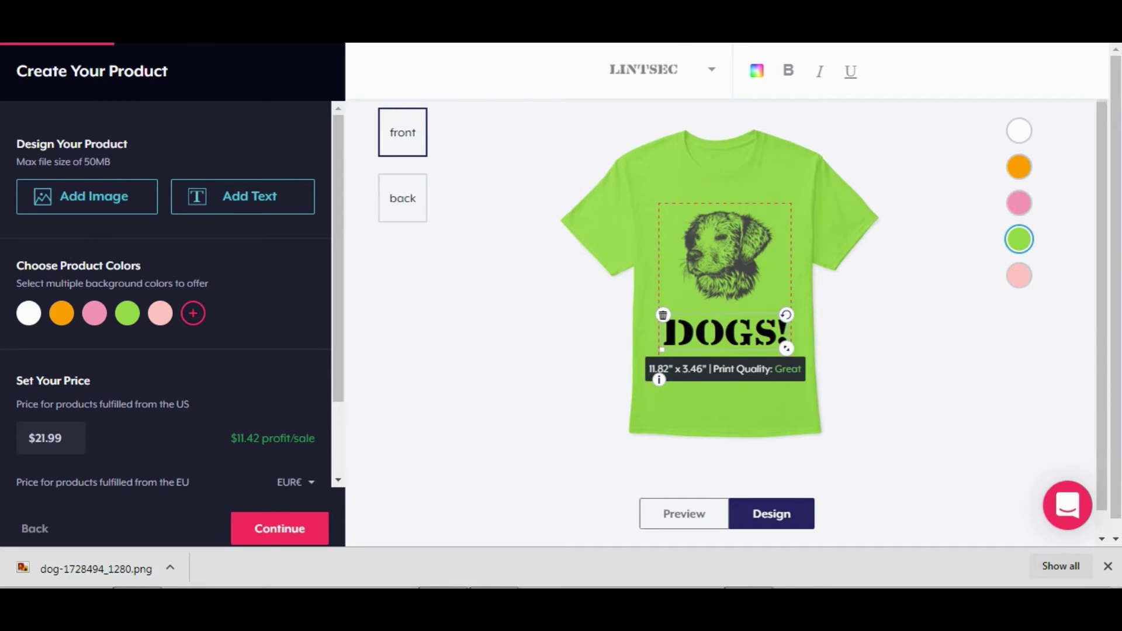
pyautogui.click(757, 71)
pyautogui.click(795, 114)
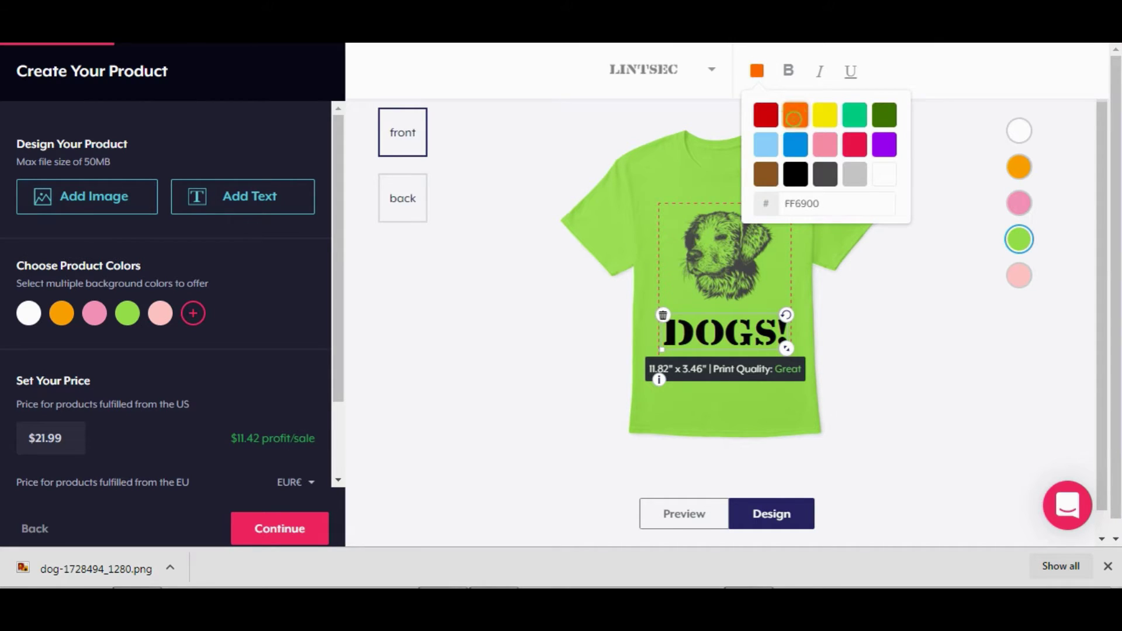
pyautogui.click(765, 115)
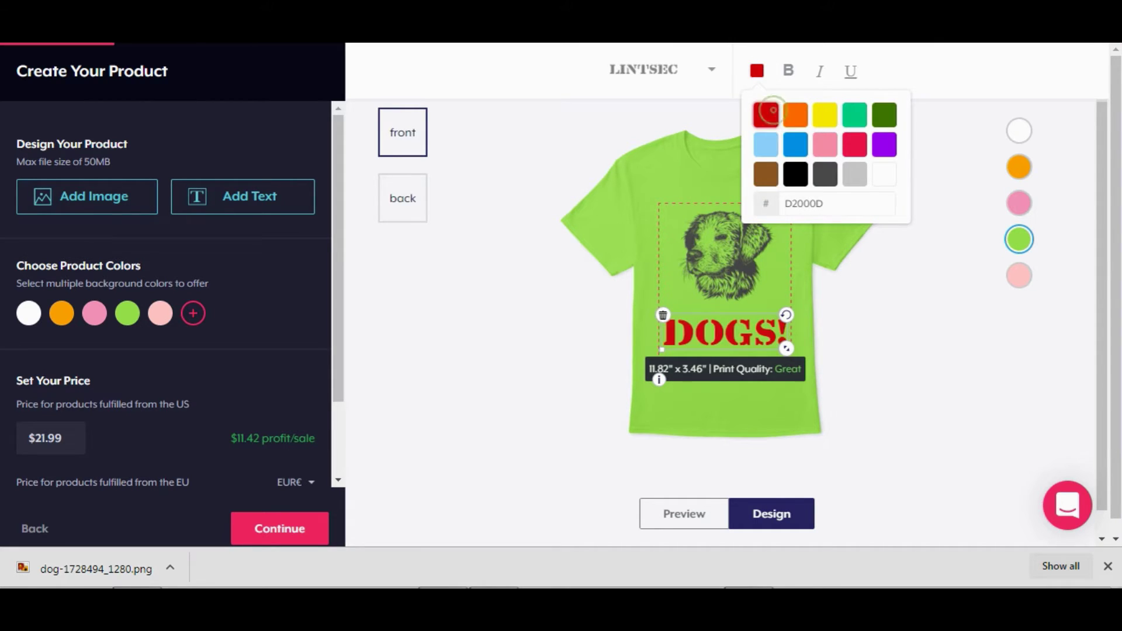
pyautogui.click(825, 114)
pyautogui.click(854, 114)
pyautogui.click(884, 114)
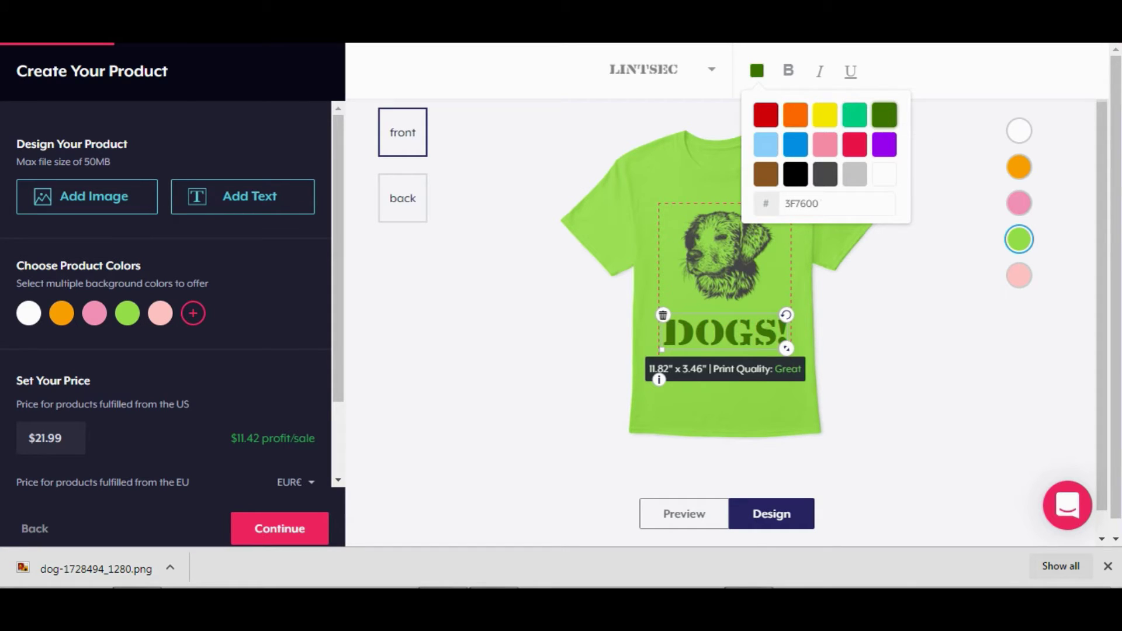
pyautogui.click(854, 174)
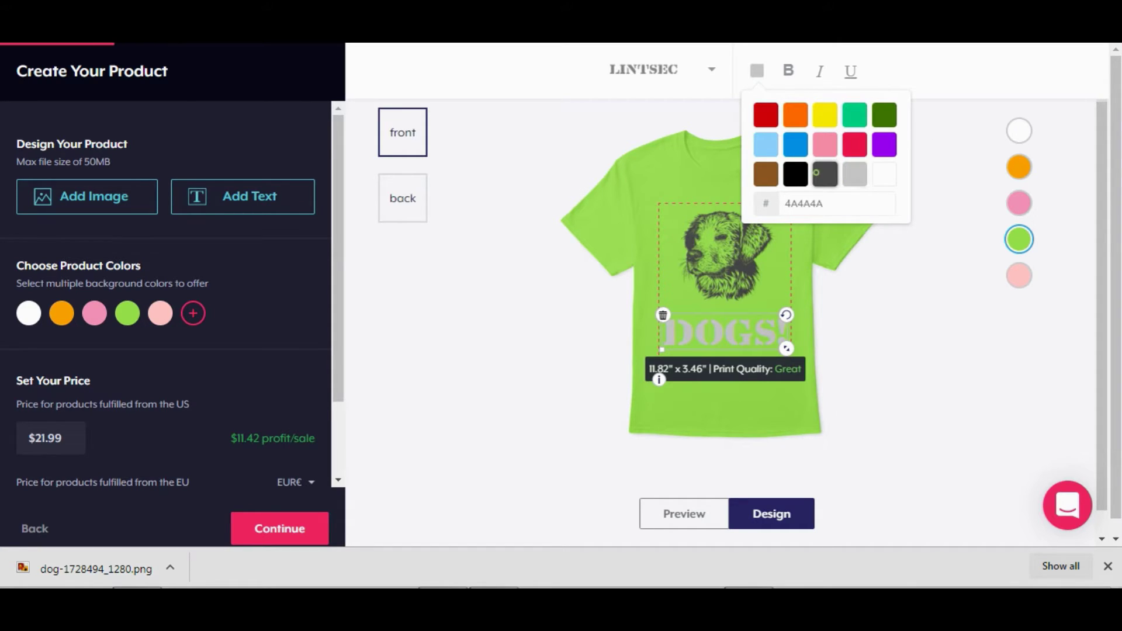
pyautogui.click(825, 173)
pyautogui.click(796, 174)
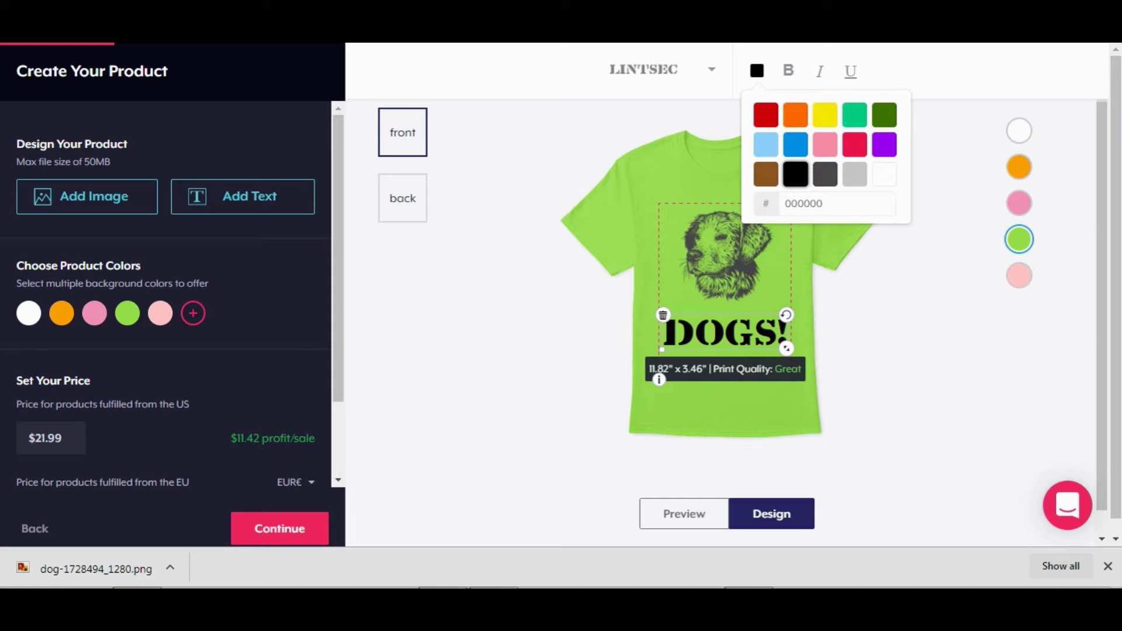
pyautogui.click(941, 196)
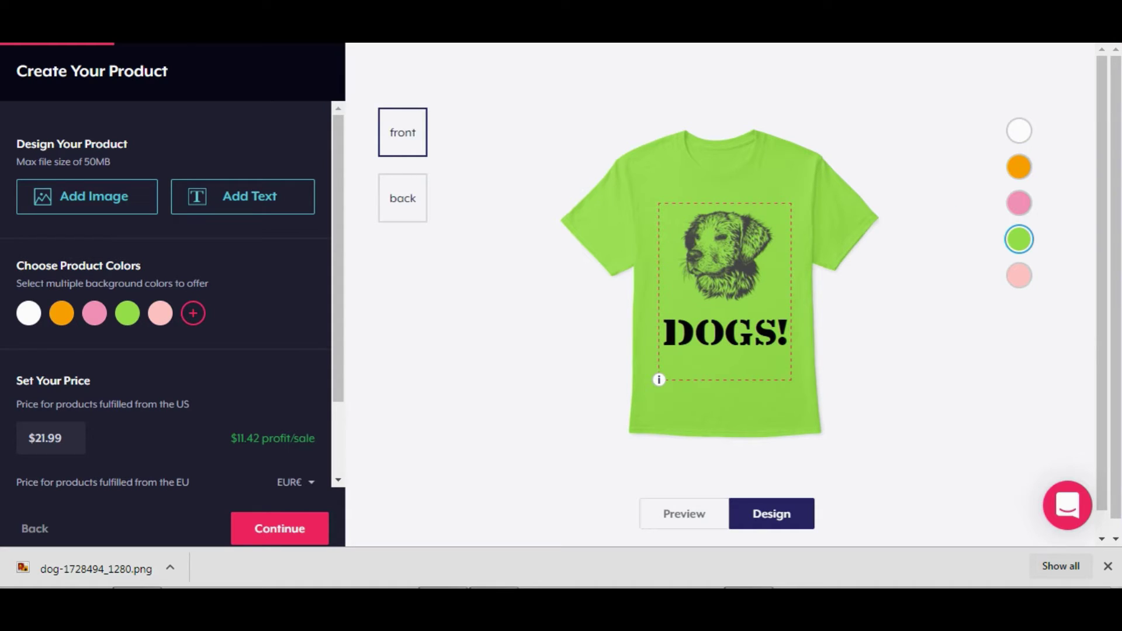
# Show the shirt with the dog and DOGS! text in preview mode
pyautogui.click(708, 506)
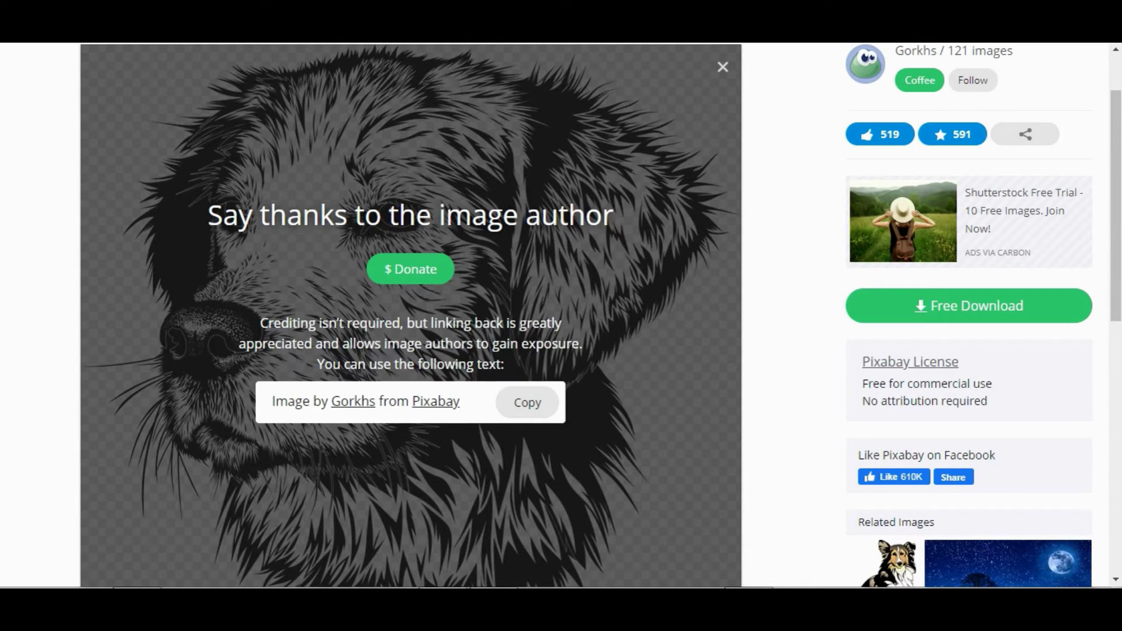
# Revisit the Pixabay dog image page, dismiss its author-thanks overlay, and return to Teespring to preview the design on the white shirt
pyautogui.scroll(2, 561, 316)
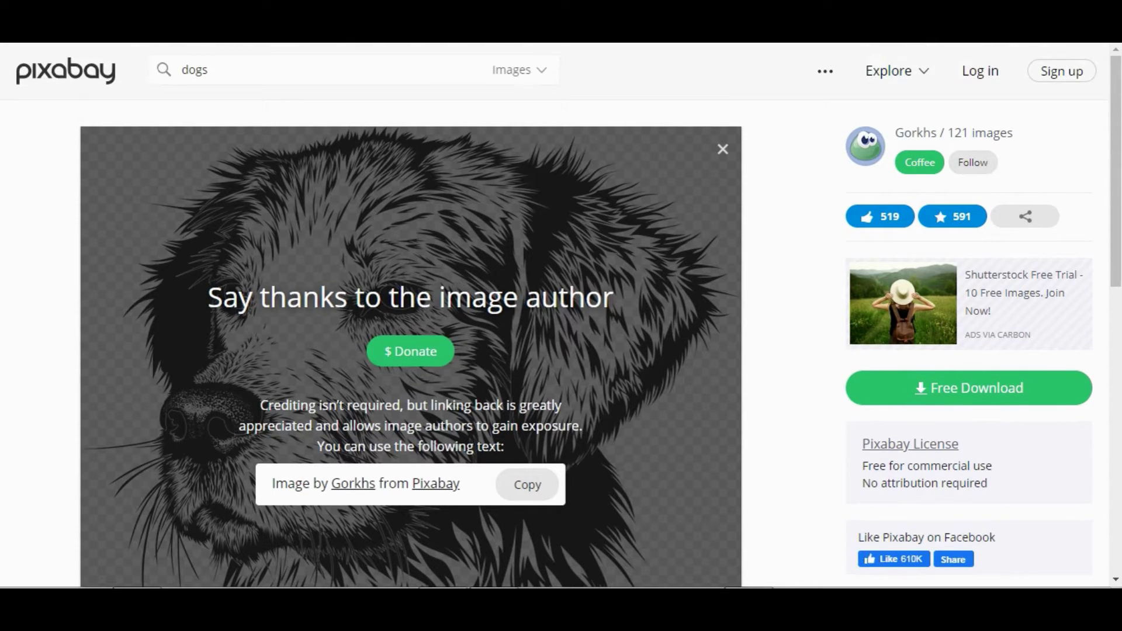
pyautogui.click(723, 149)
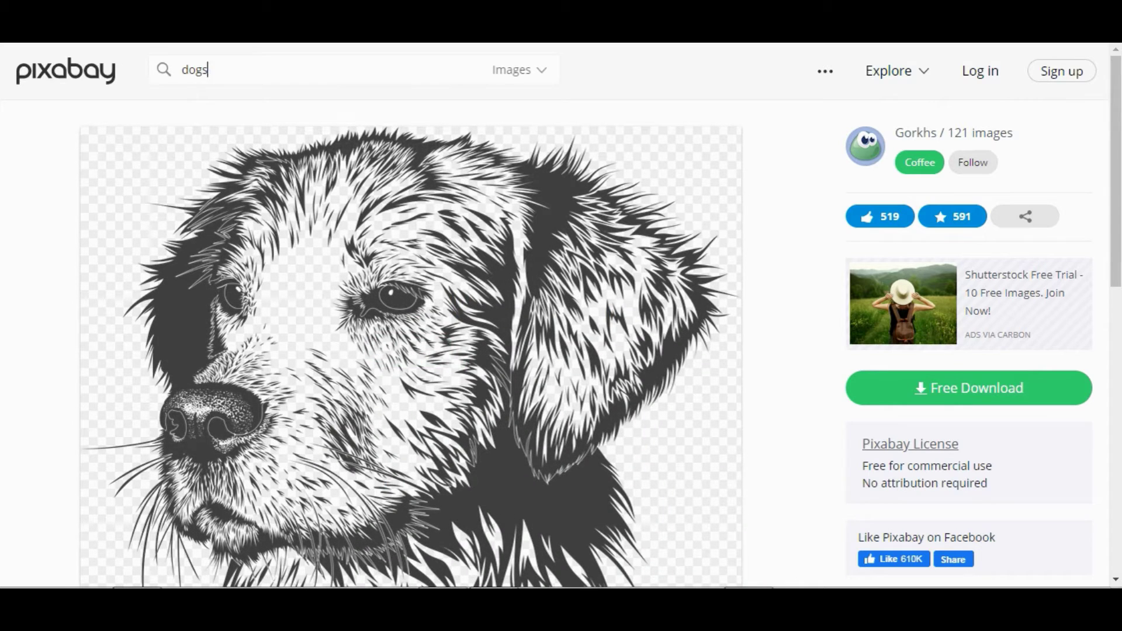
pyautogui.doubleClick(208, 70)
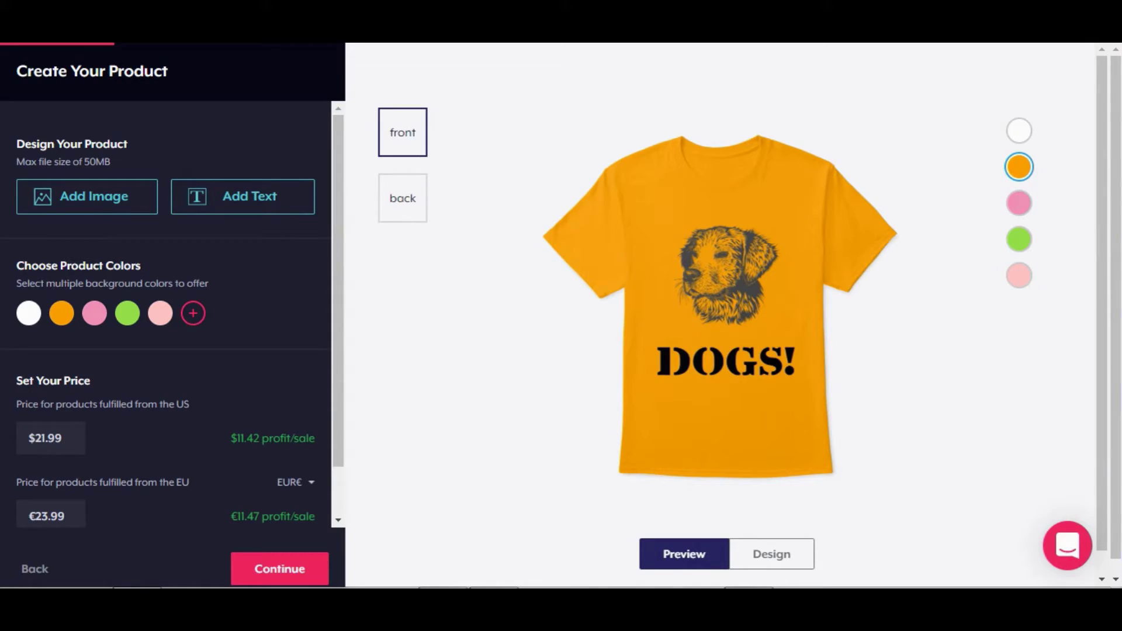
pyautogui.click(1018, 130)
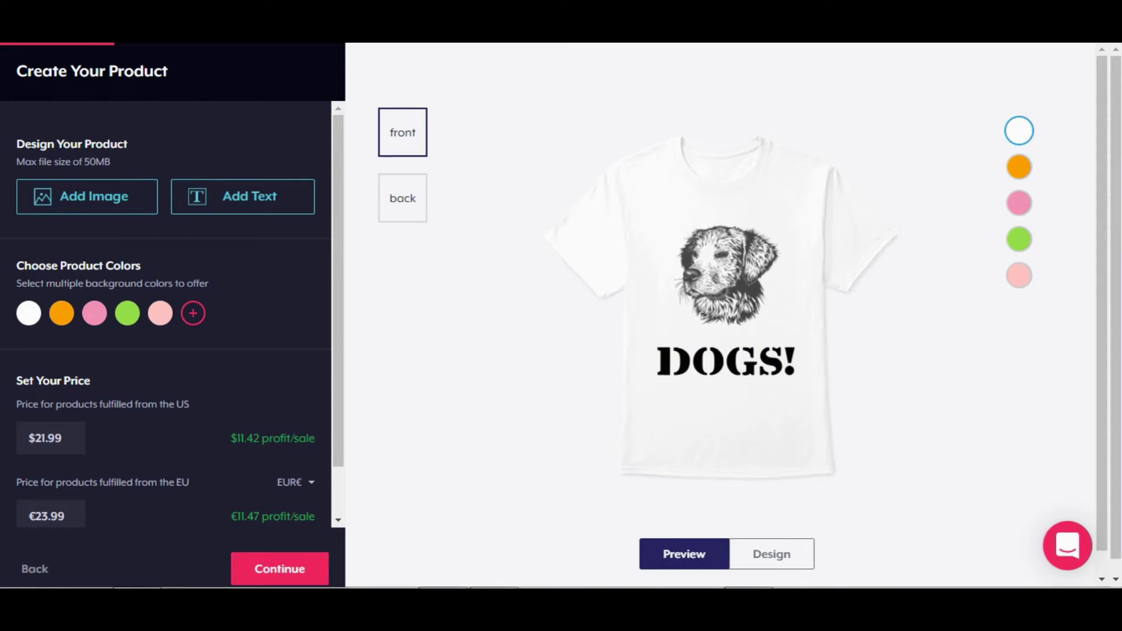
# Set the price for products fulfilled from the US to $14
pyautogui.scroll(-1, 172, 315)
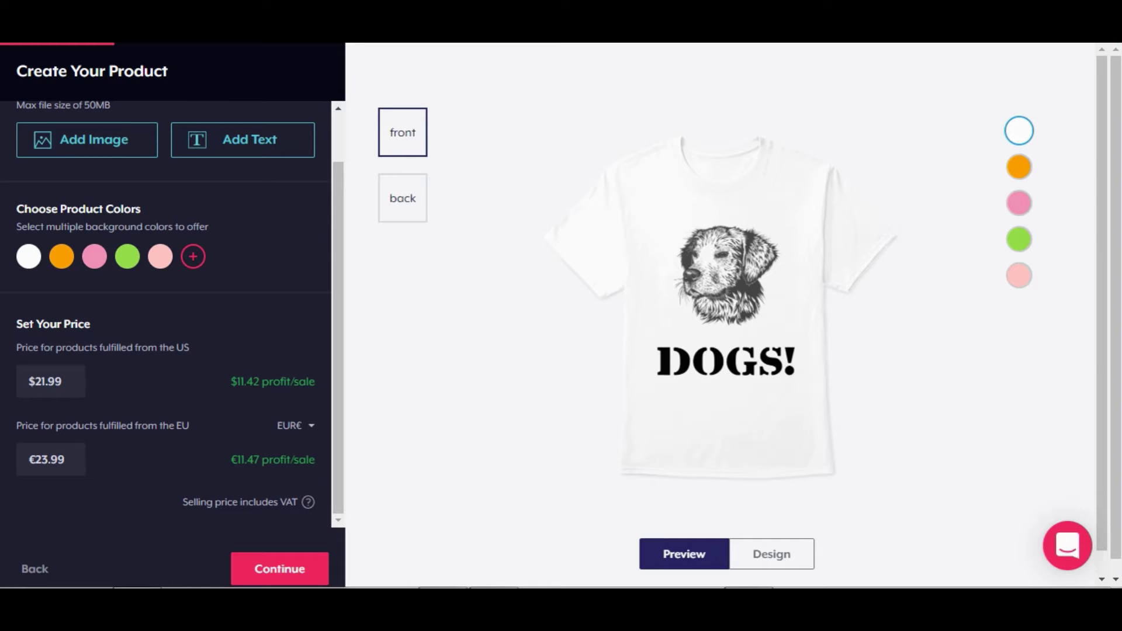
pyautogui.doubleClick(52, 381)
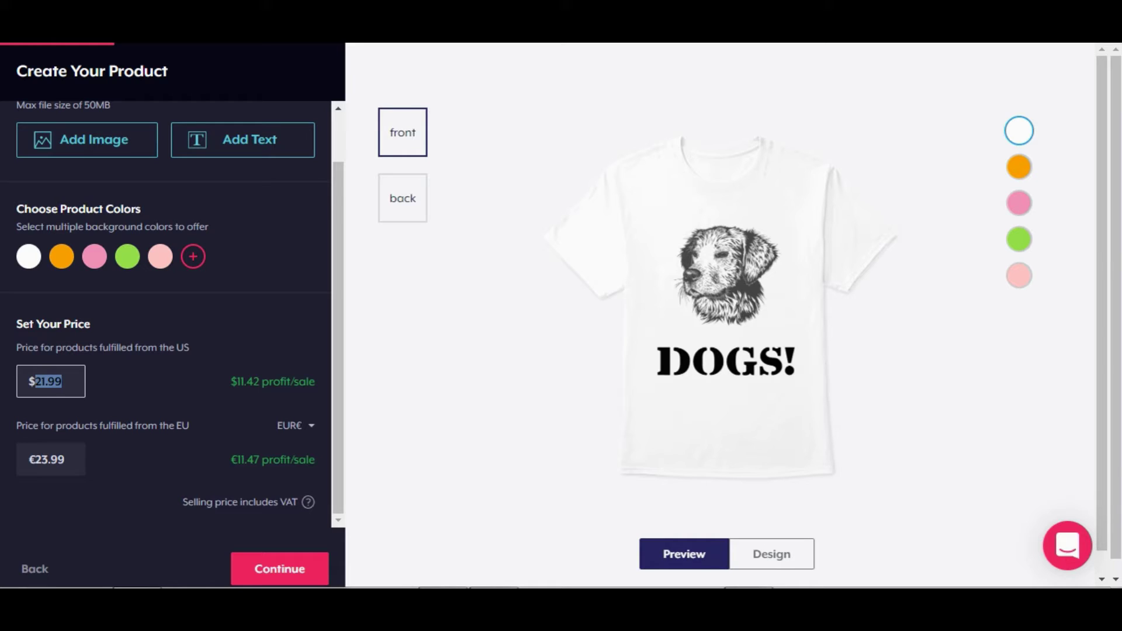
pyautogui.write('146')
pyautogui.press('BackSpace')
pyautogui.click(138, 390)
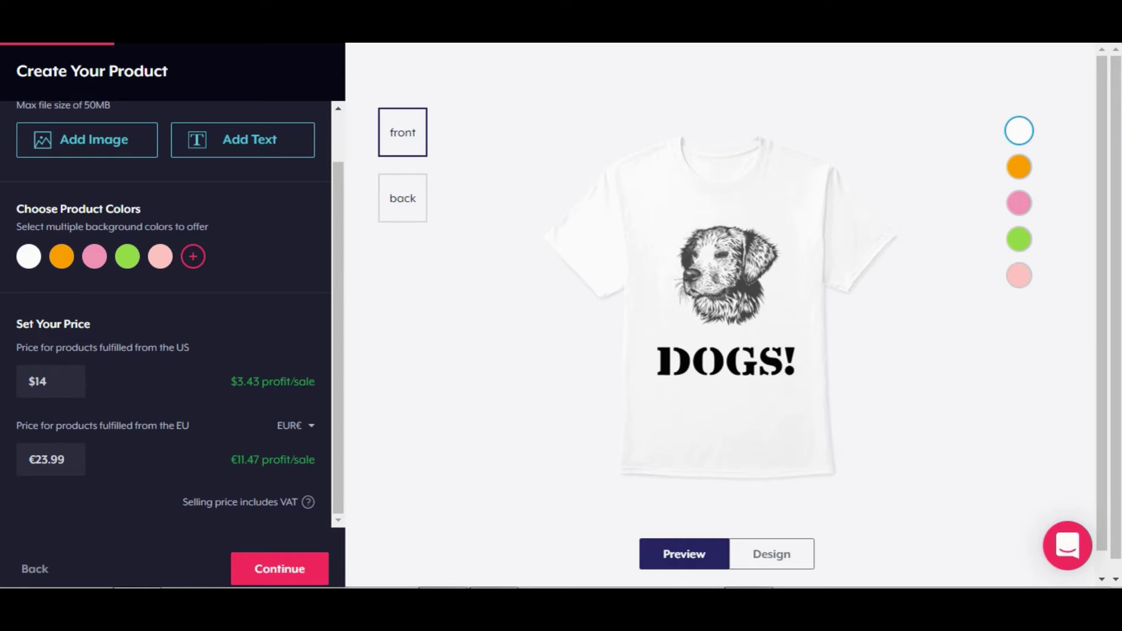
# Set the price for products fulfilled from the US to $16
pyautogui.click(70, 381)
pyautogui.press('BackSpace')
pyautogui.press('BackSpace')
pyautogui.write('16')
pyautogui.press('Tab')
pyautogui.click(71, 381)
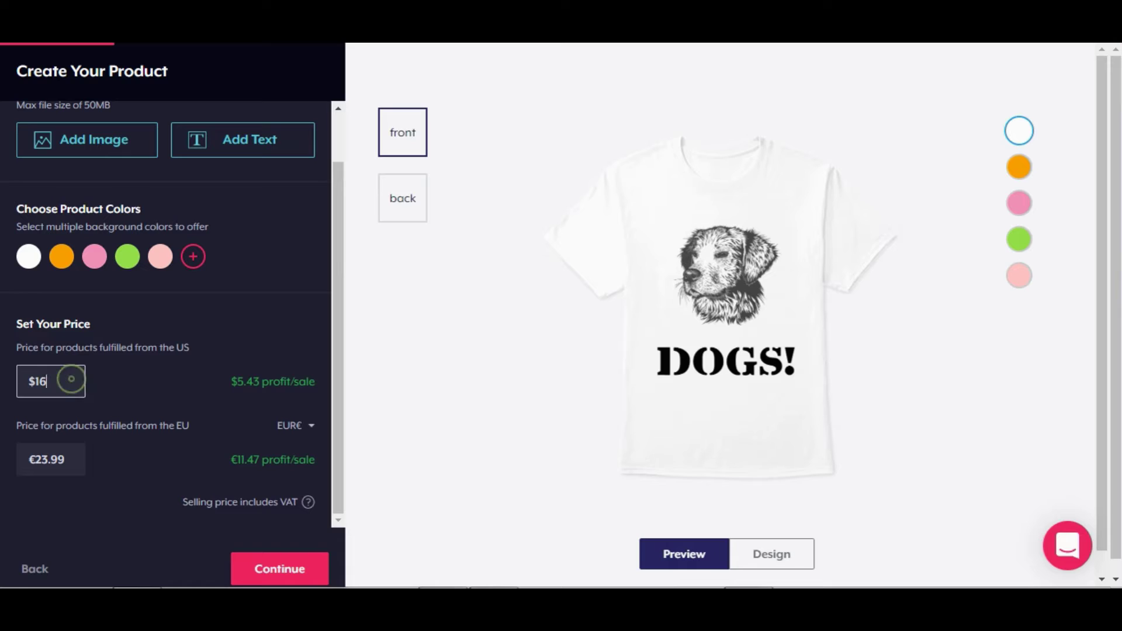
# Set the price for products fulfilled from the US to $15 and proceed to adding more products
pyautogui.press('BackSpace')
pyautogui.press('BackSpace')
pyautogui.write('15')
pyautogui.press('BackSpace')
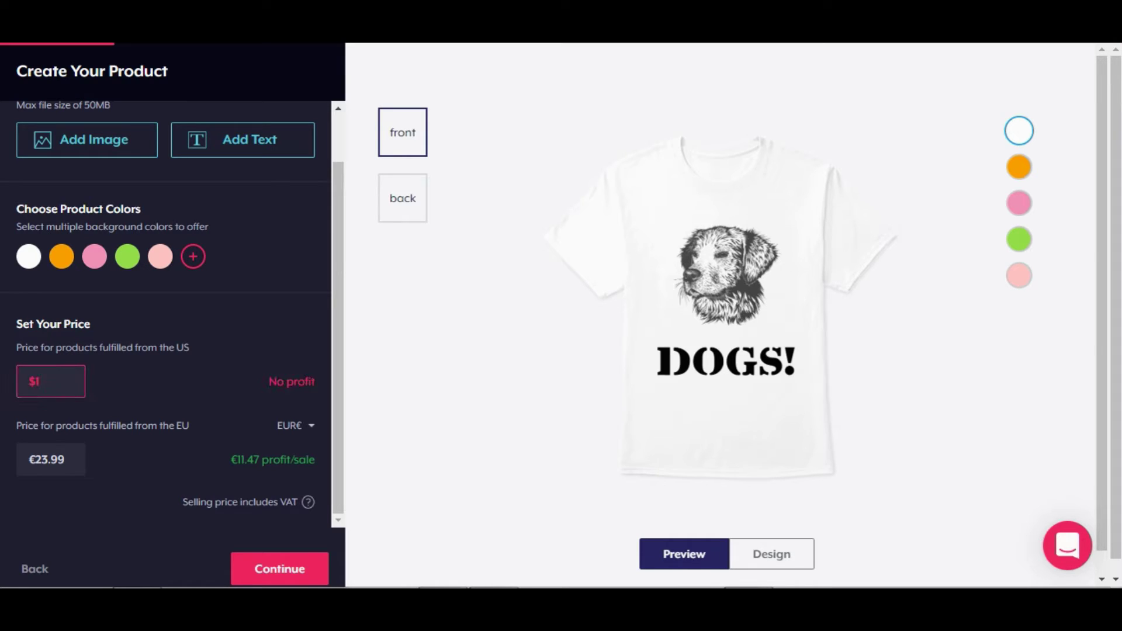
pyautogui.write('5')
pyautogui.press('Return')
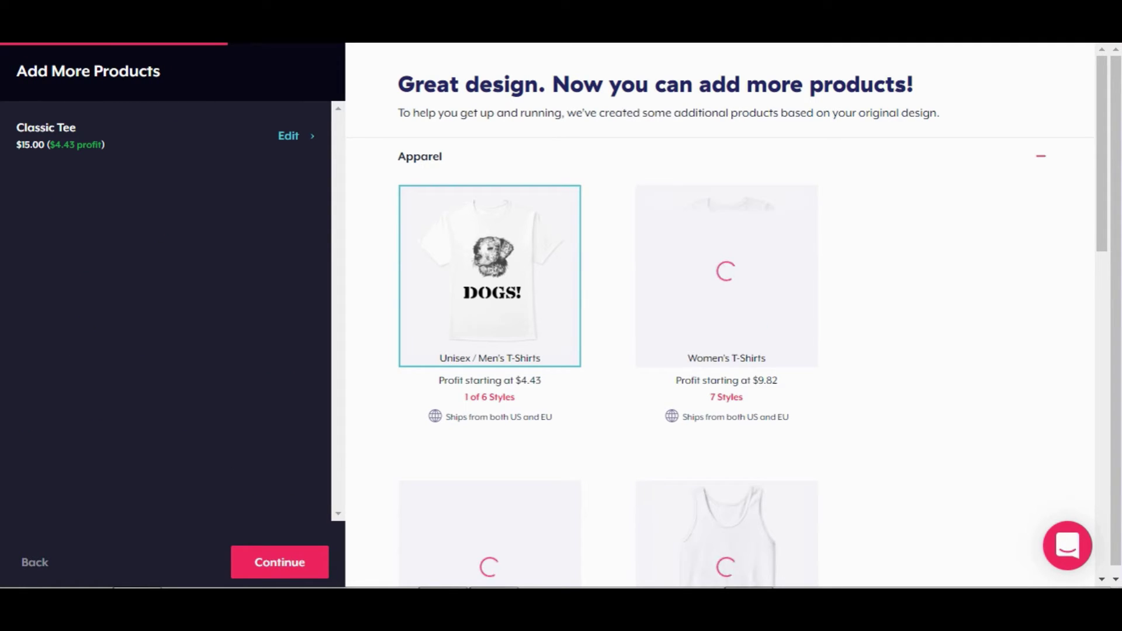
# Examine the additional apparel offered with the dog design, from women's T-shirts and hoodies to kids' wear, socks and leggings
pyautogui.moveTo(726, 292)
pyautogui.moveTo(490, 280)
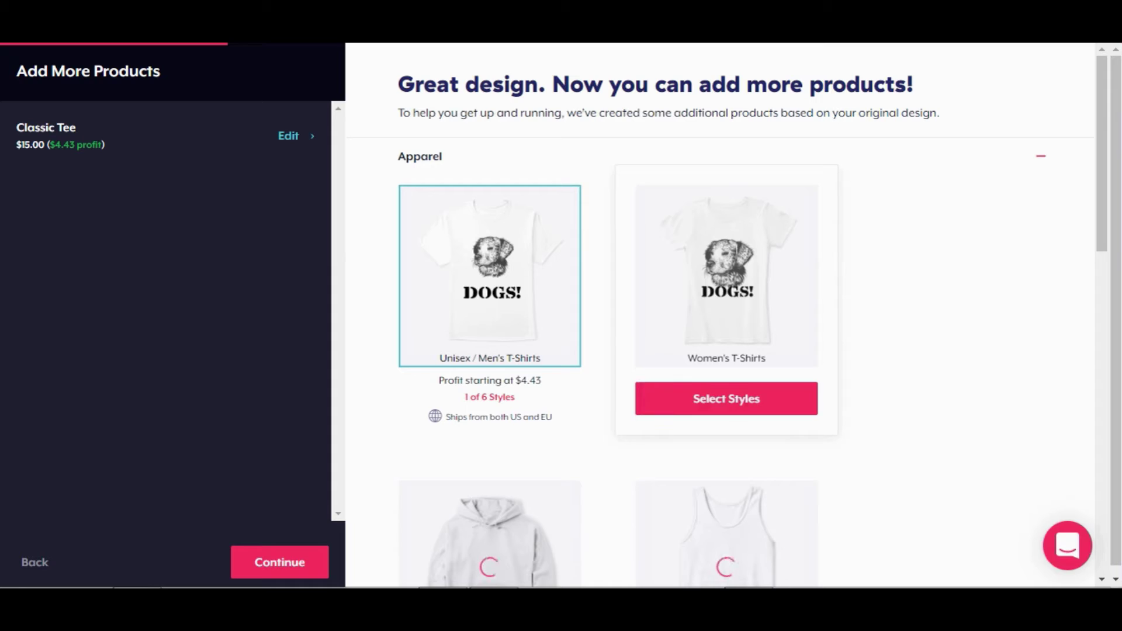
pyautogui.scroll(-3, 743, 312)
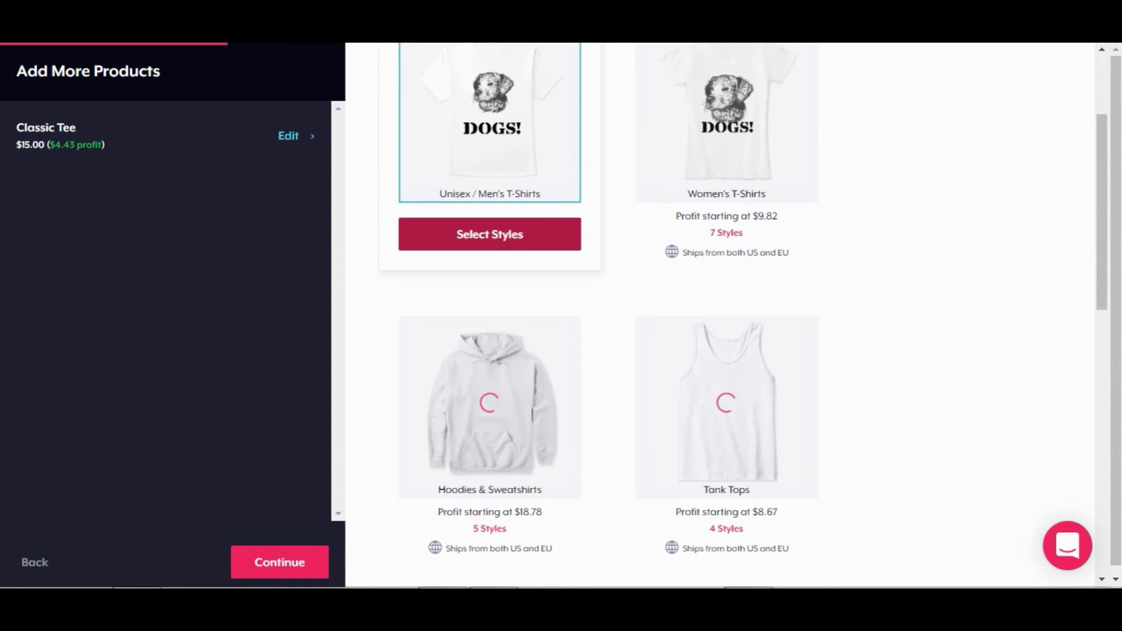
pyautogui.scroll(3, 744, 314)
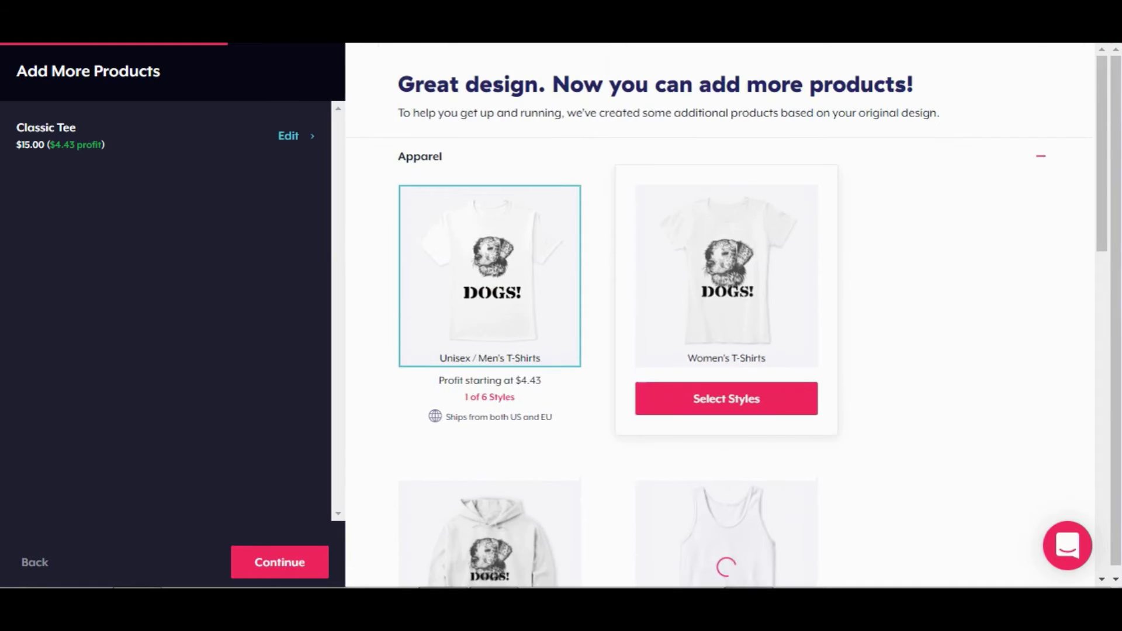
pyautogui.scroll(-4, 743, 314)
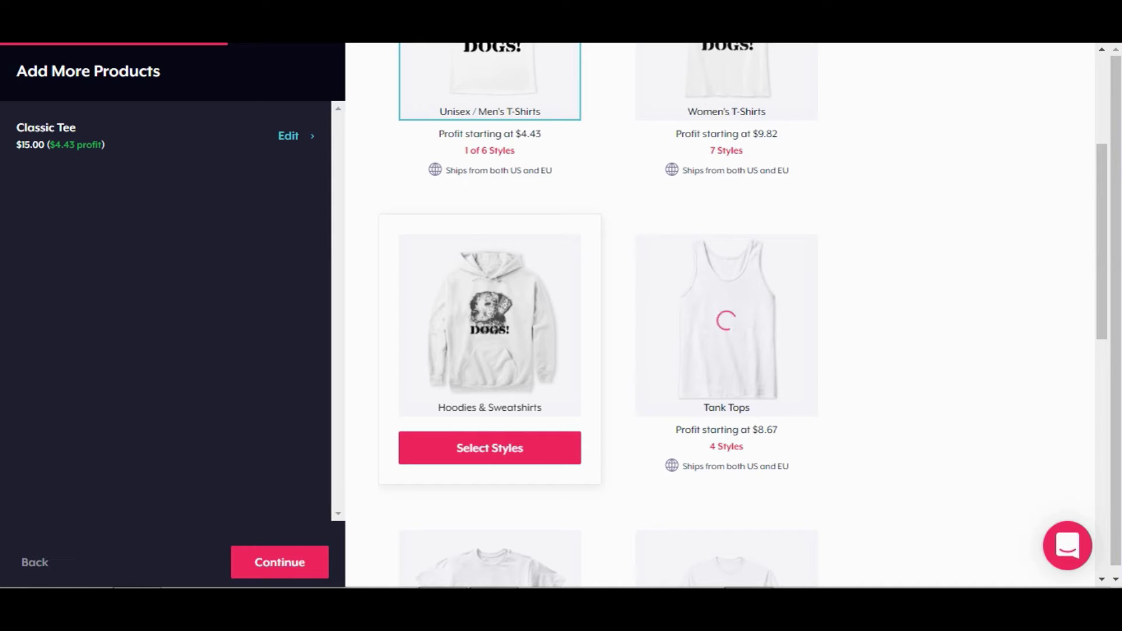
pyautogui.scroll(-4, 490, 350)
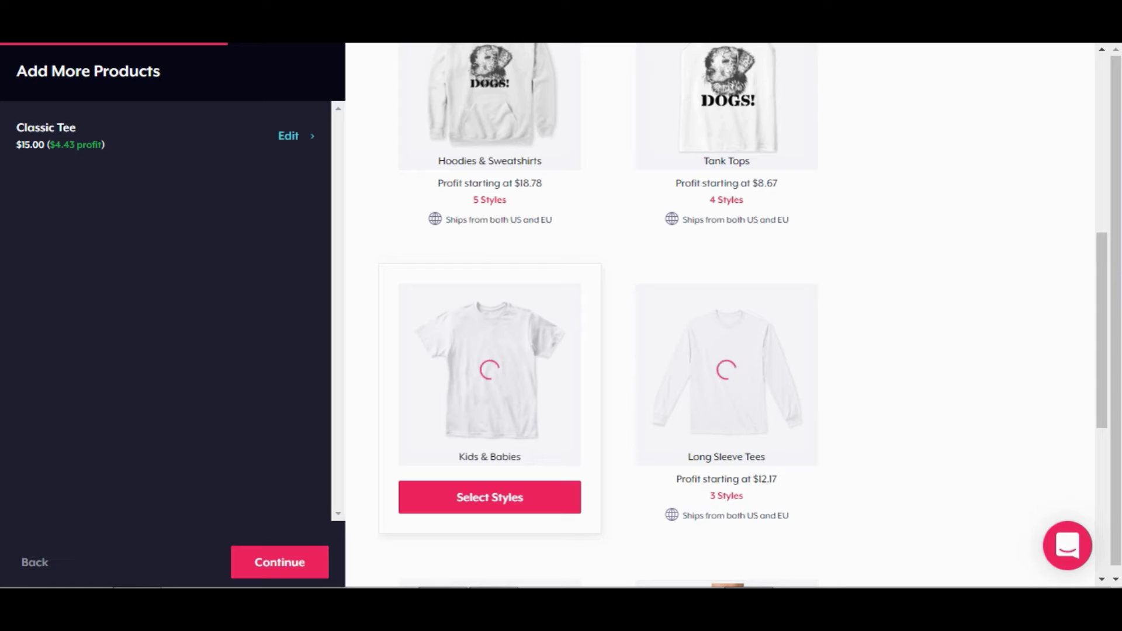
pyautogui.scroll(1, 489, 380)
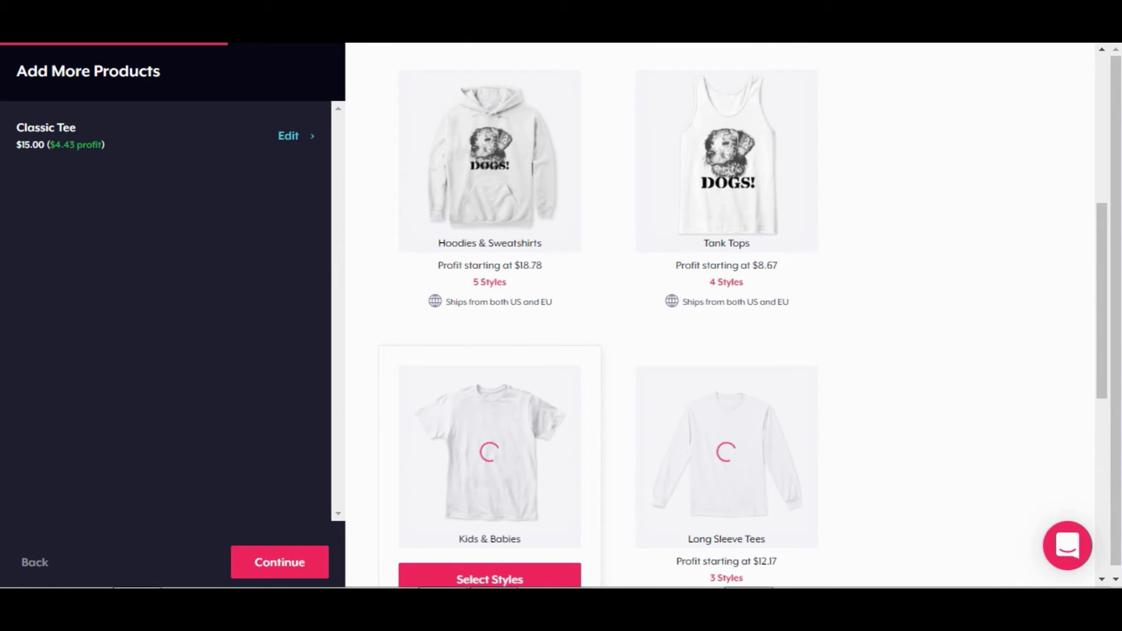
pyautogui.scroll(-5, 490, 380)
pyautogui.scroll(-2, 490, 379)
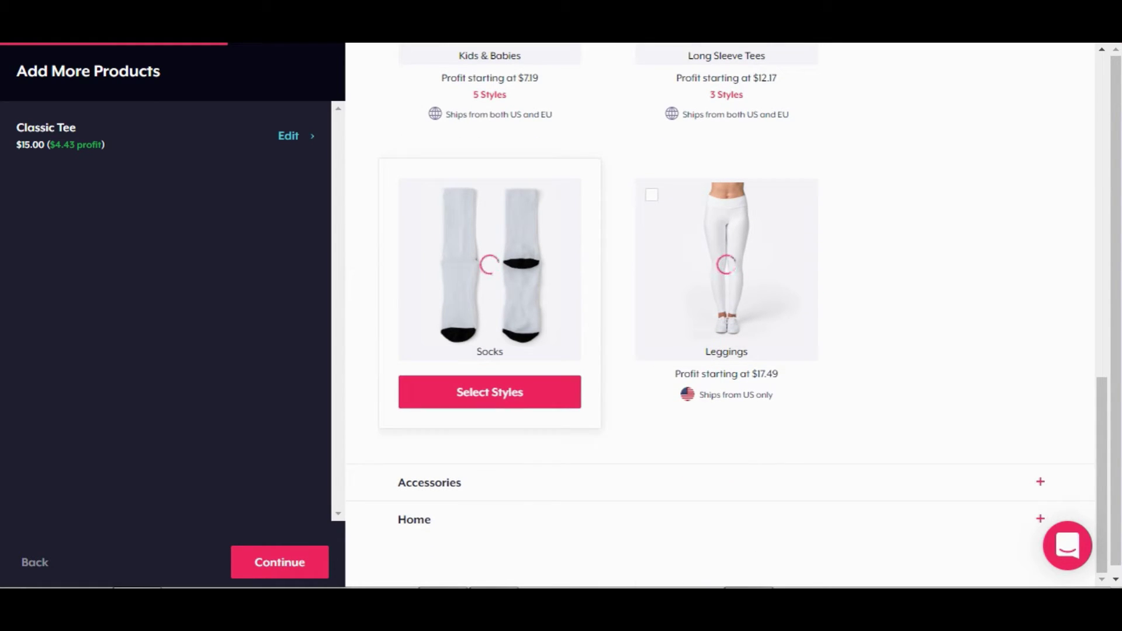
pyautogui.scroll(4, 490, 351)
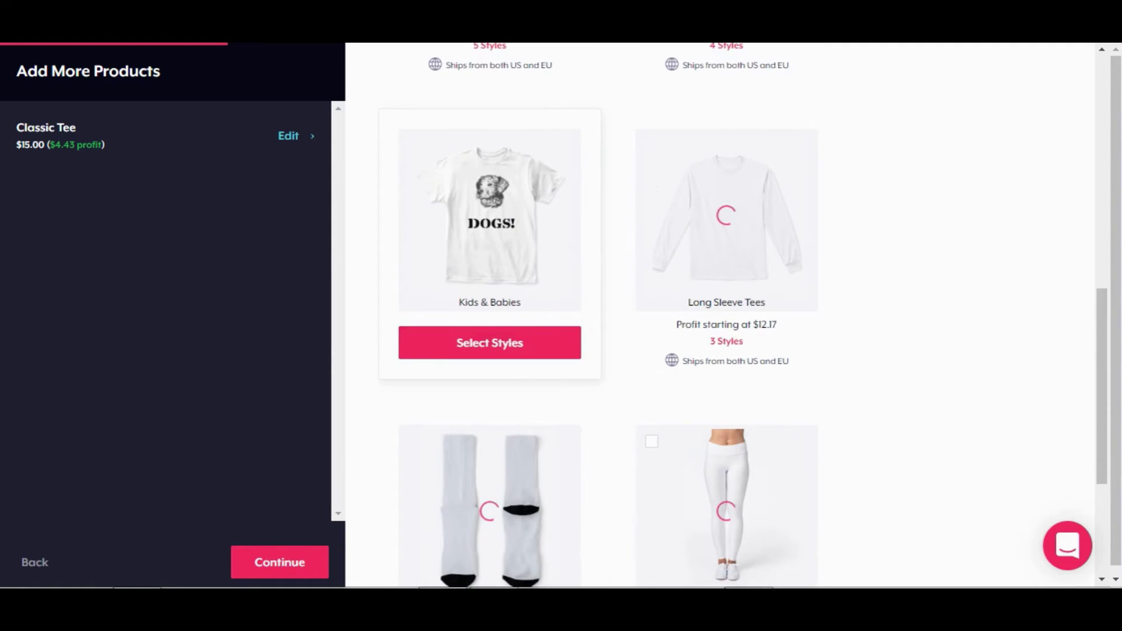
# Proceed to the new listing, title it "Dogs Lover For T- Shirt" and paste in the description about rescuing dogs in need
pyautogui.click(280, 562)
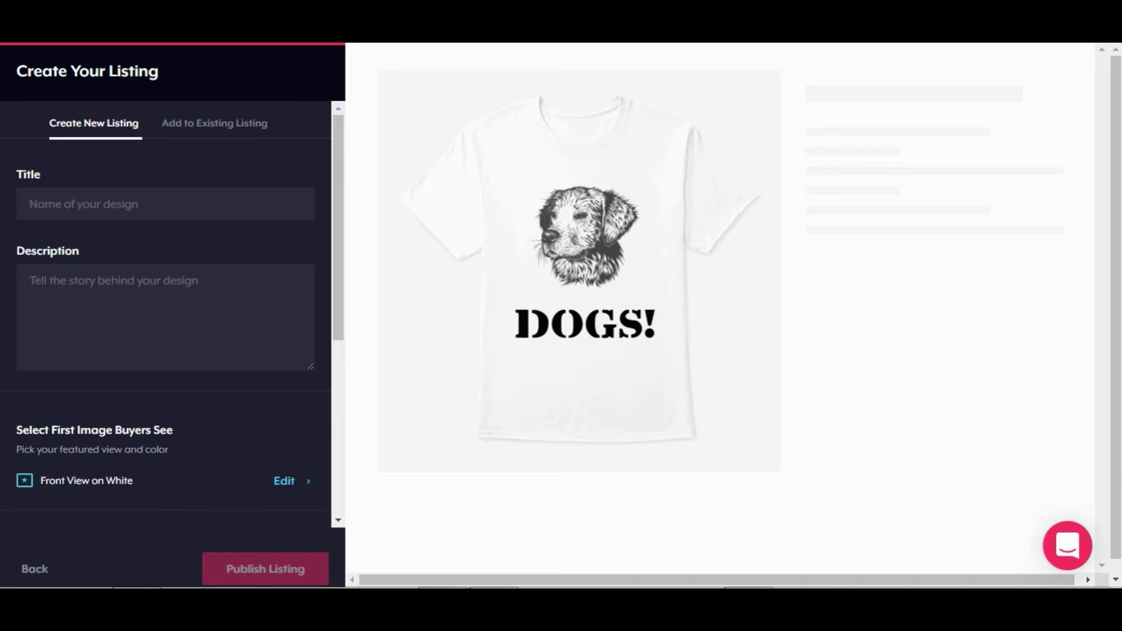
pyautogui.click(135, 200)
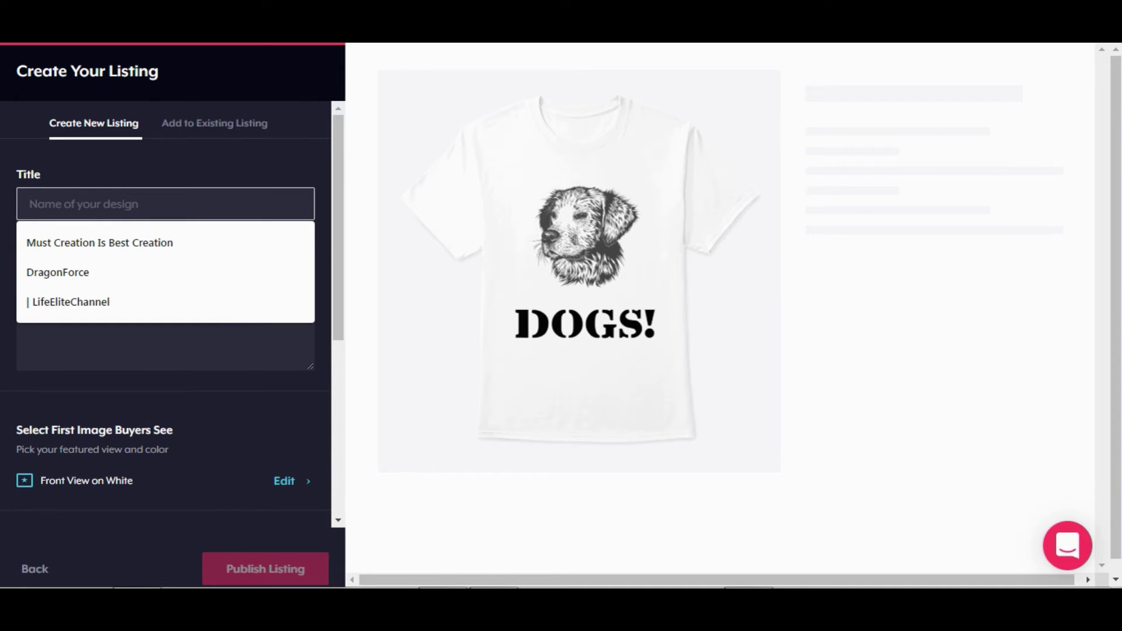
pyautogui.write('Dogs  Lover For  T- Shirt')
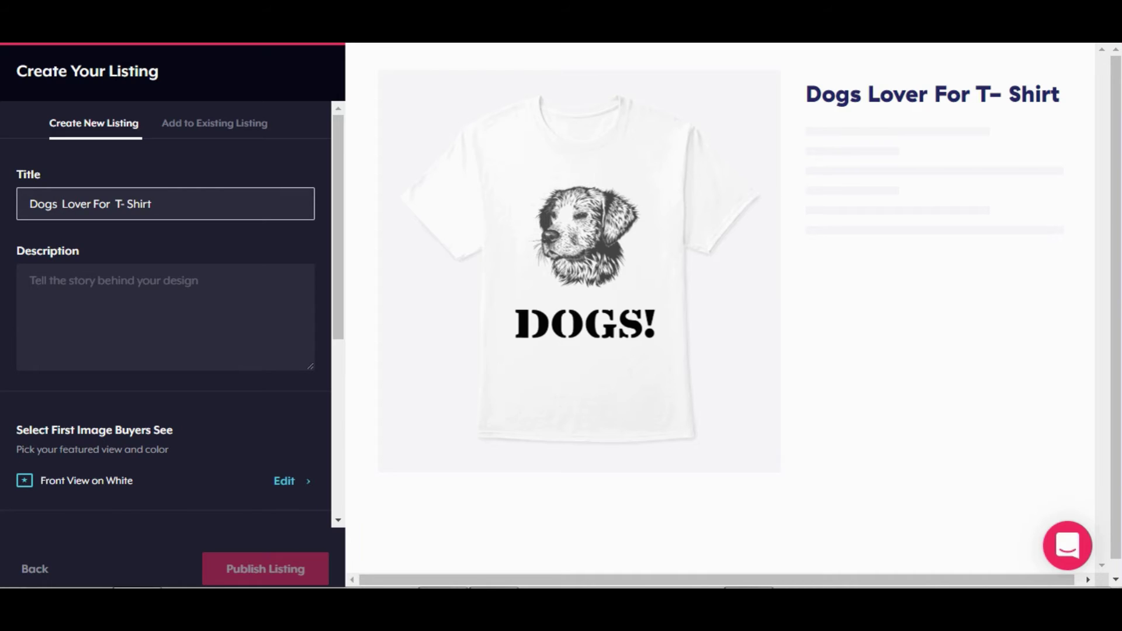
pyautogui.press('Tab')
pyautogui.hotkey('ctrl', 'v')
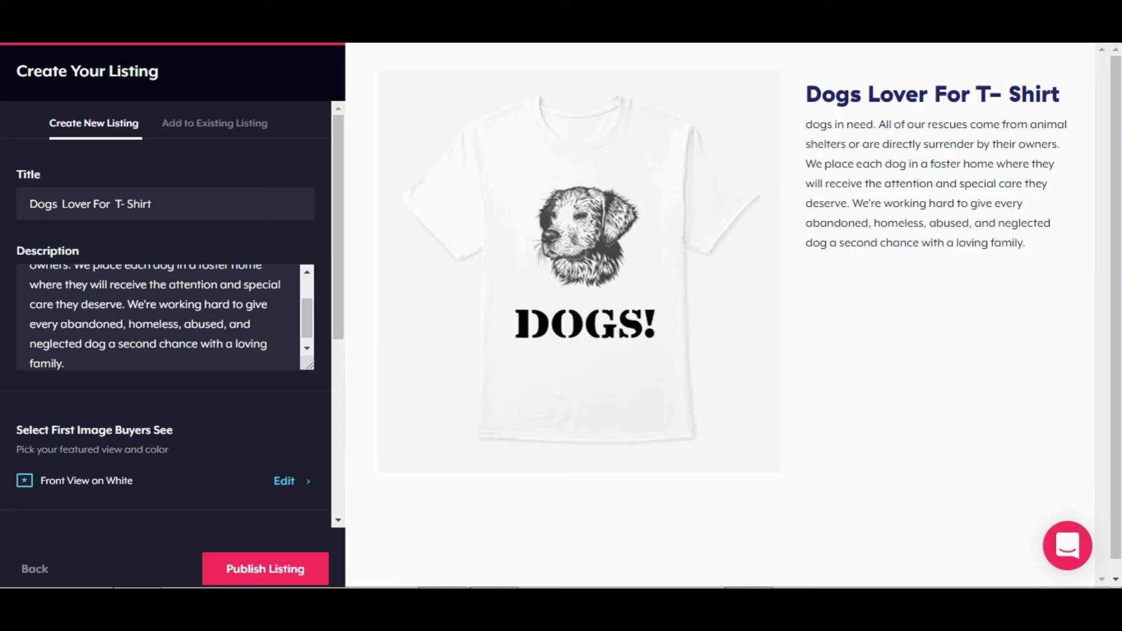
# Copy the listing's URL text "dogs-lover-for-t-shirt"
pyautogui.scroll(-5, 169, 316)
pyautogui.scroll(1, 169, 315)
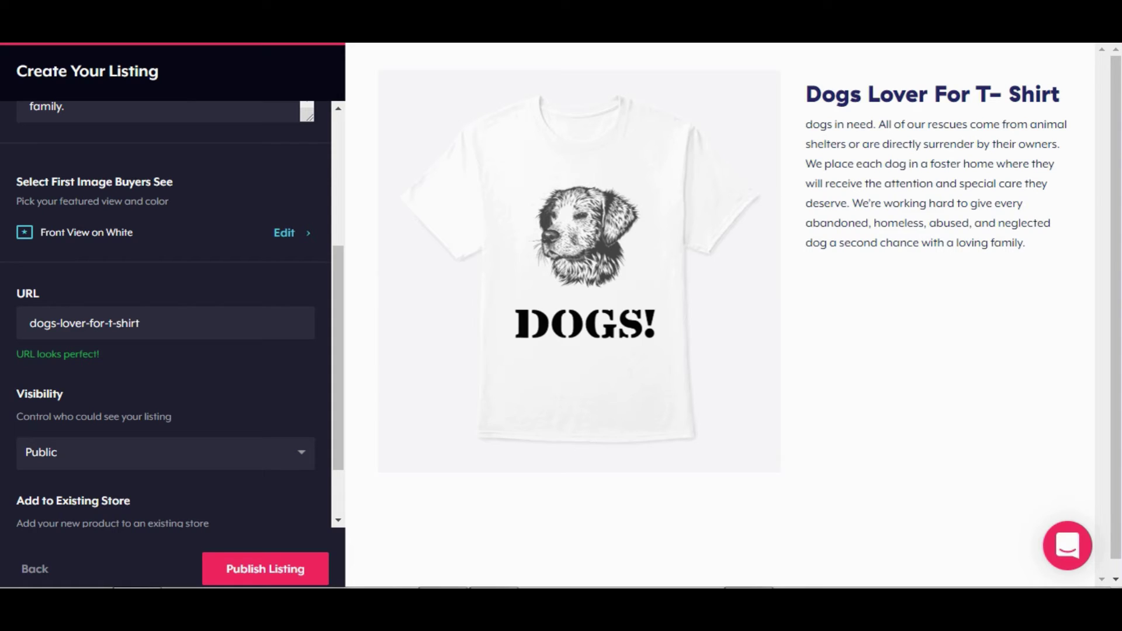
pyautogui.tripleClick(171, 315)
pyautogui.rightClick(42, 324)
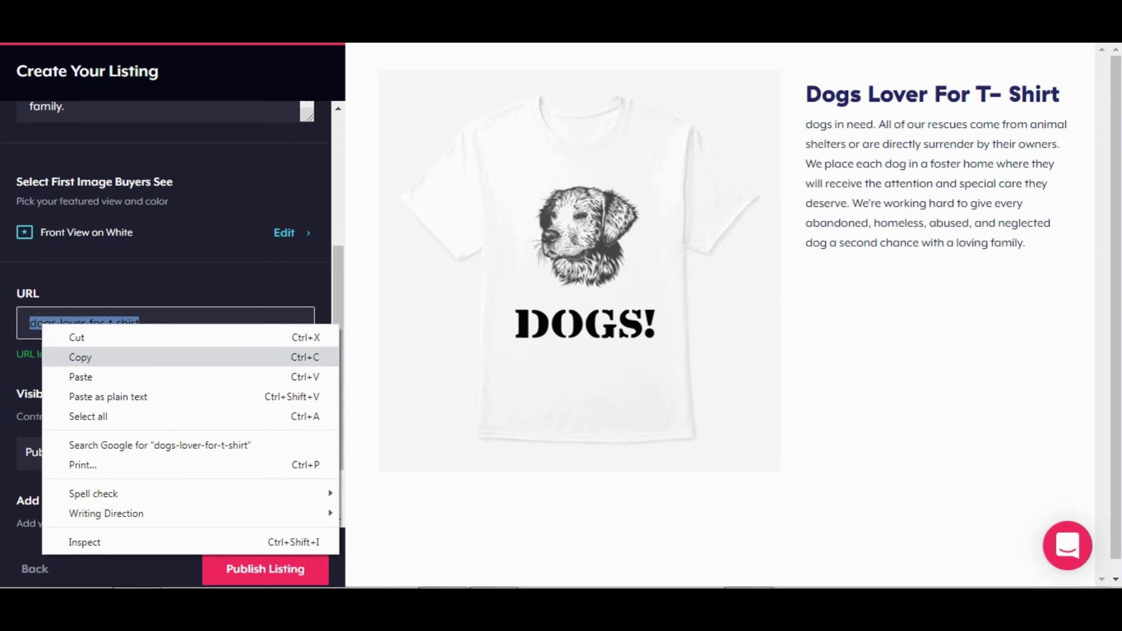
pyautogui.click(80, 357)
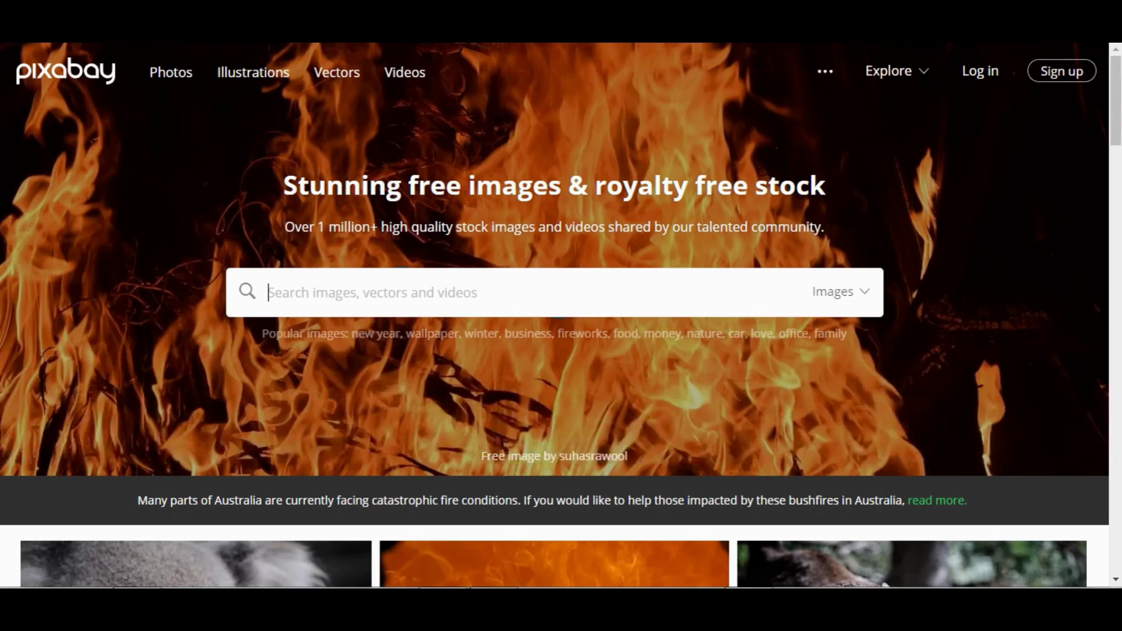
# Look over the Pixabay home page and return to Teespring to review the listing's title and description
pyautogui.scroll(-3, 561, 315)
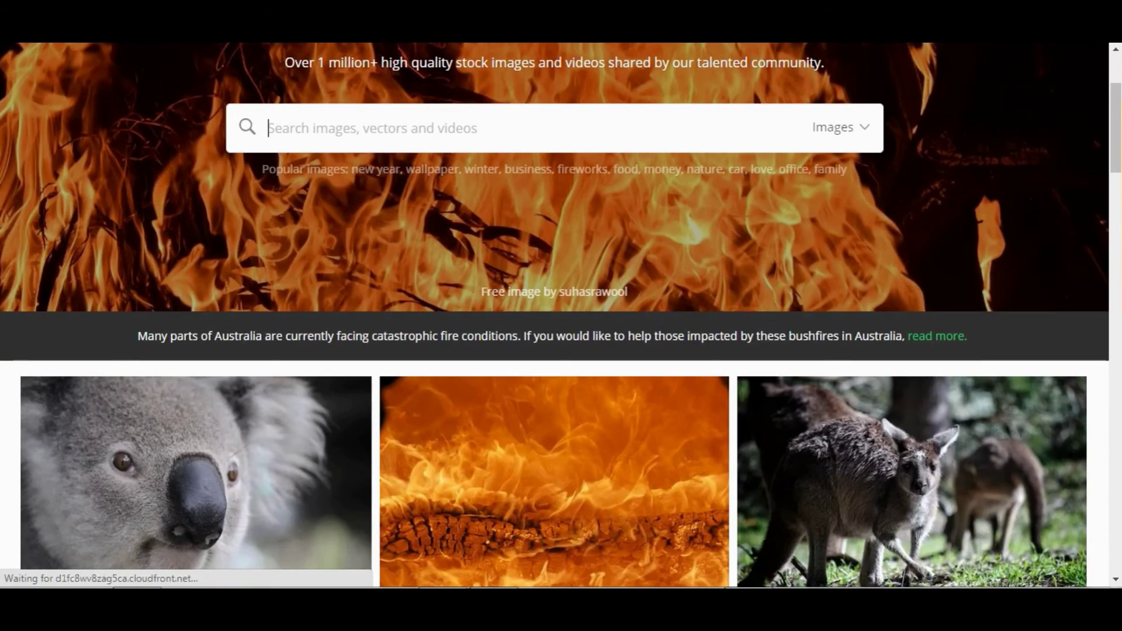
pyautogui.scroll(3, 561, 316)
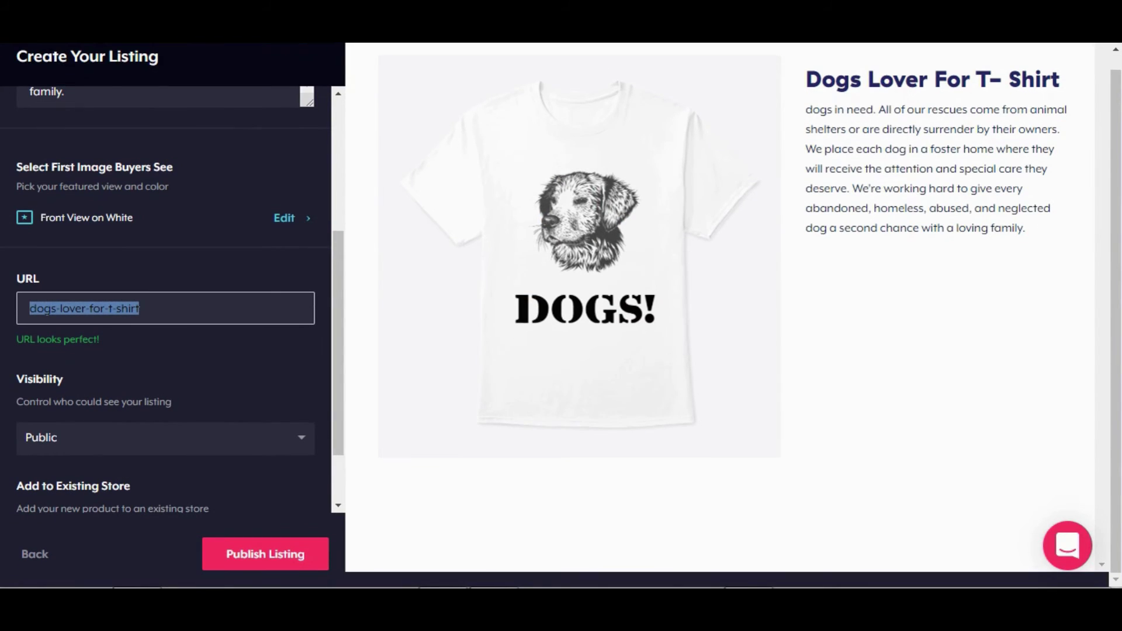
pyautogui.scroll(5, 166, 292)
pyautogui.scroll(1, 561, 316)
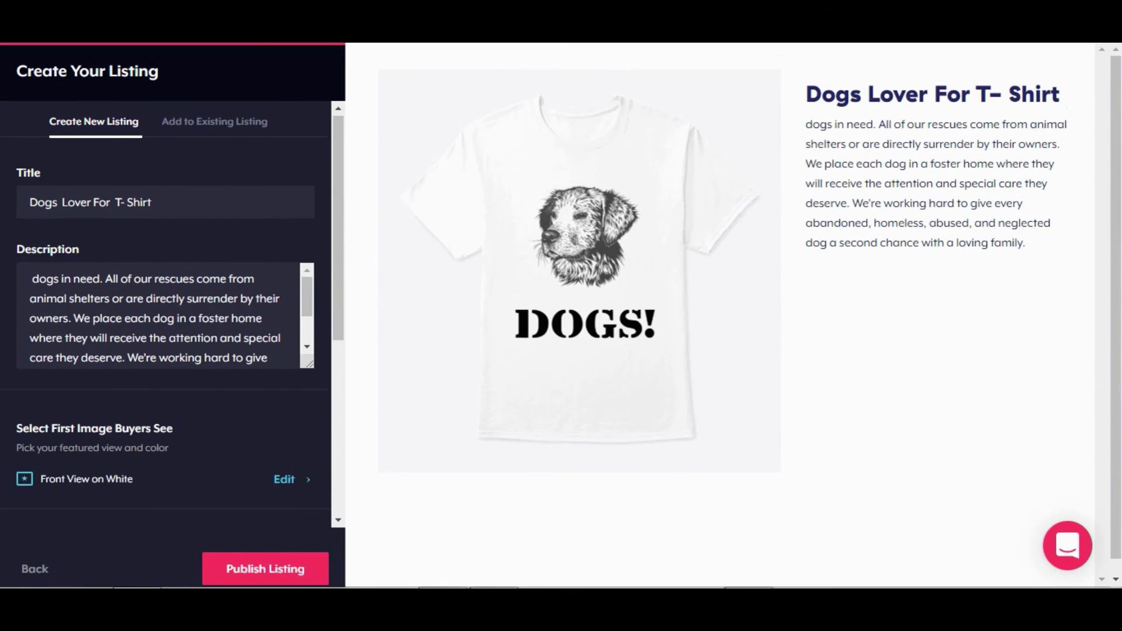